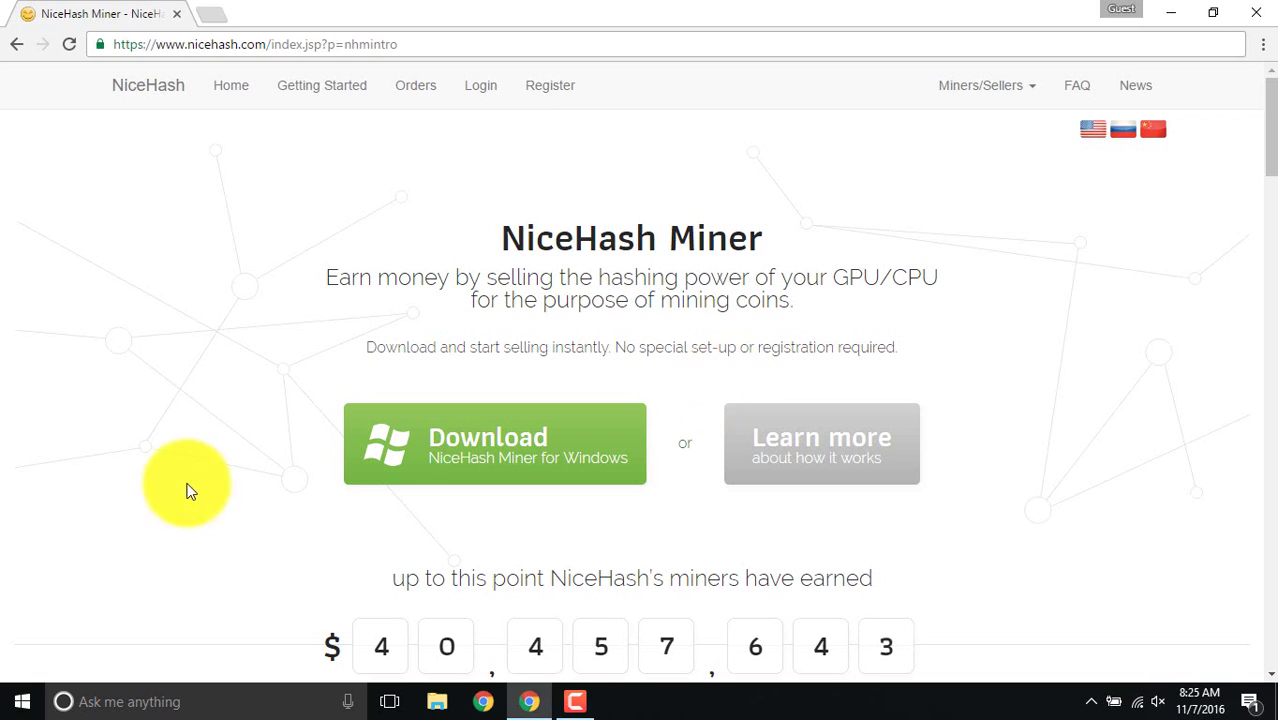
# Step: Download the NiceHash Miner for Windows zip and acknowledge the download safety notice
pyautogui.click(481, 457)
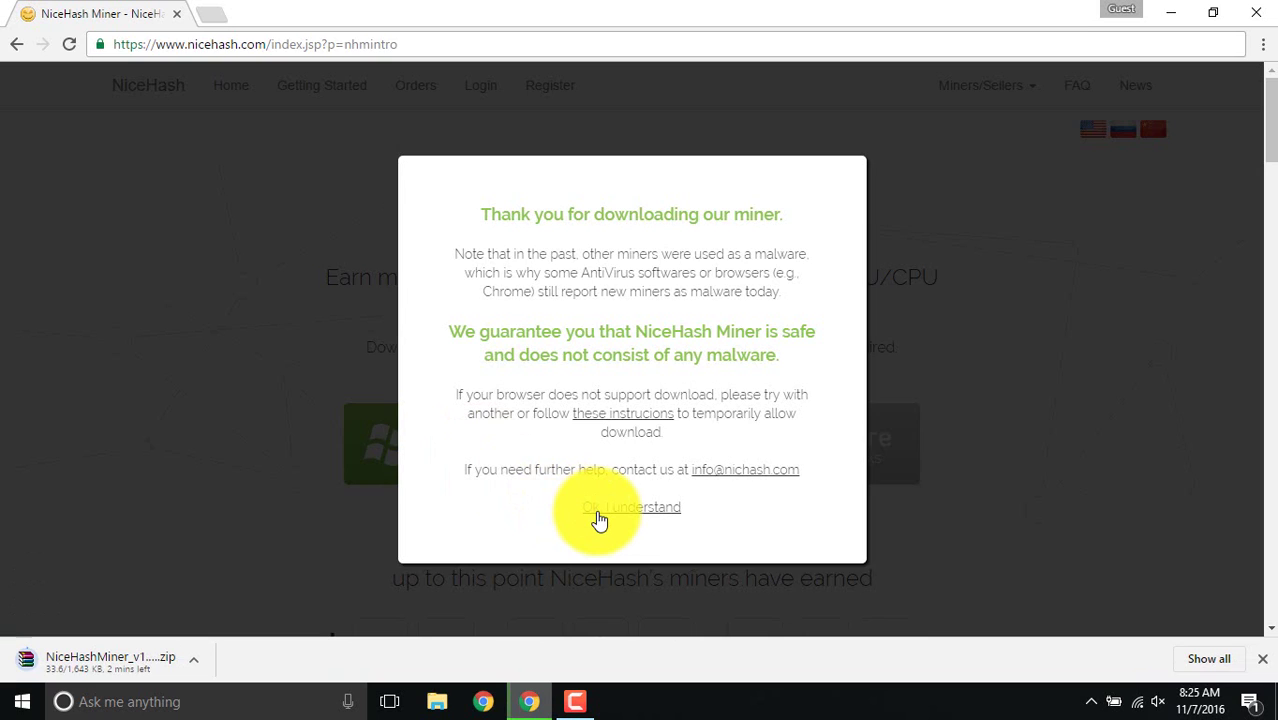
pyautogui.click(597, 513)
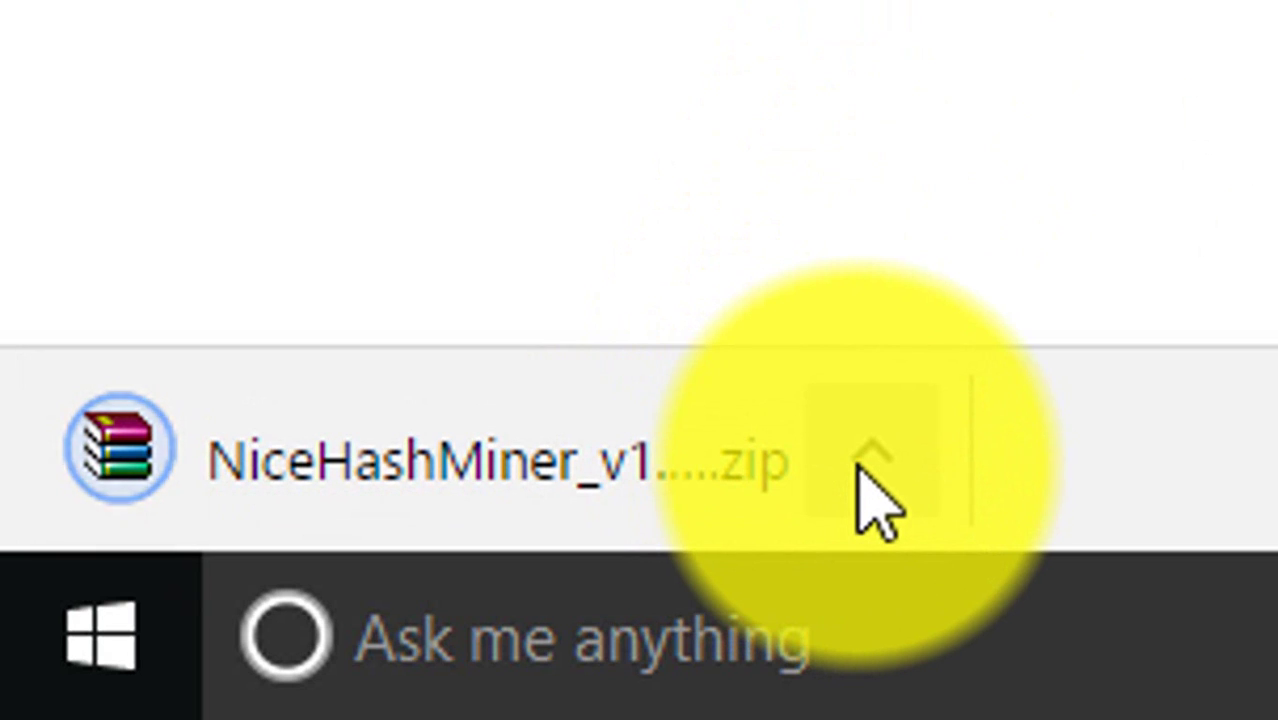
# Step: Locate the downloaded zip in Downloads and extract it into a NiceHashMiner_v1.7.3.3 folder
pyautogui.click(870, 457)
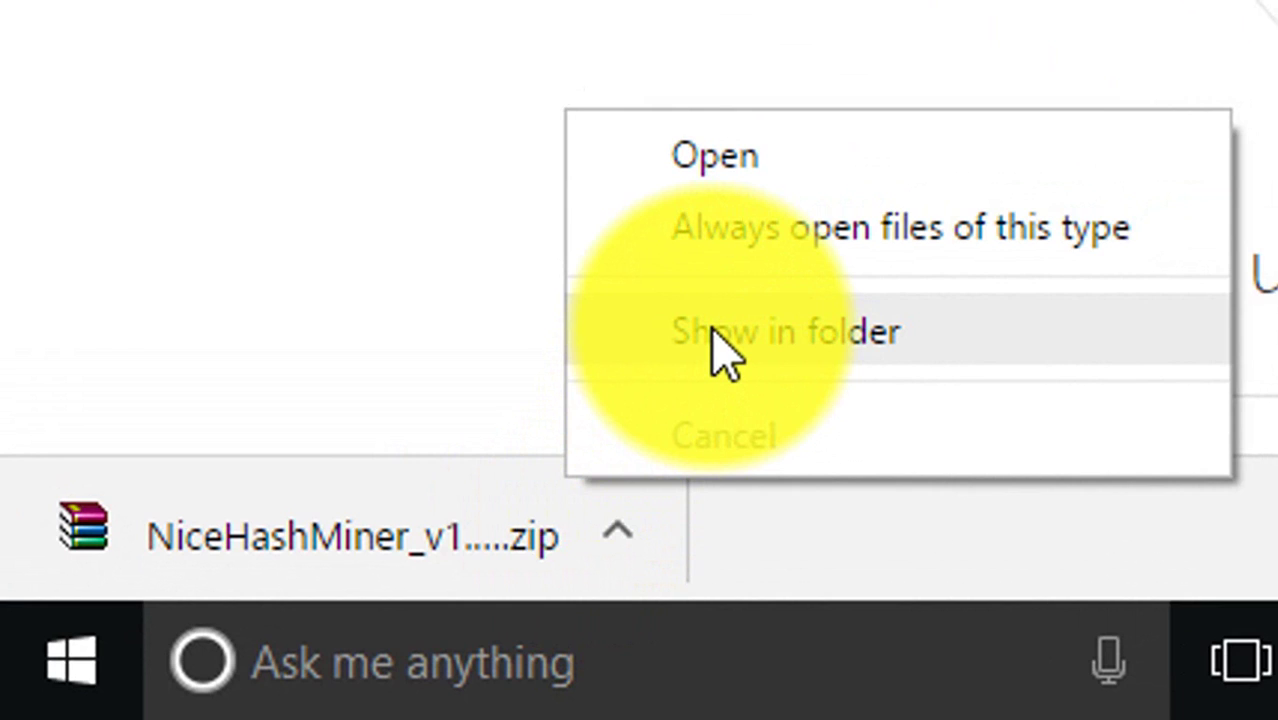
pyautogui.click(713, 332)
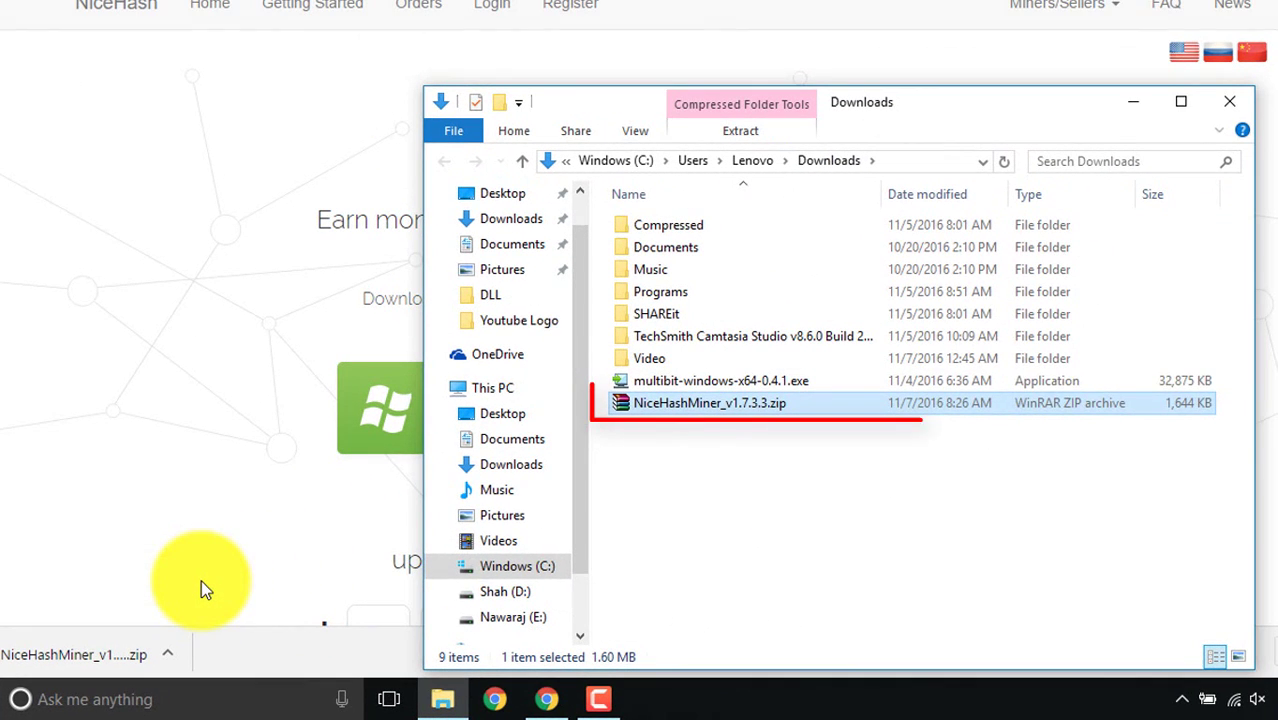
pyautogui.rightClick(665, 416)
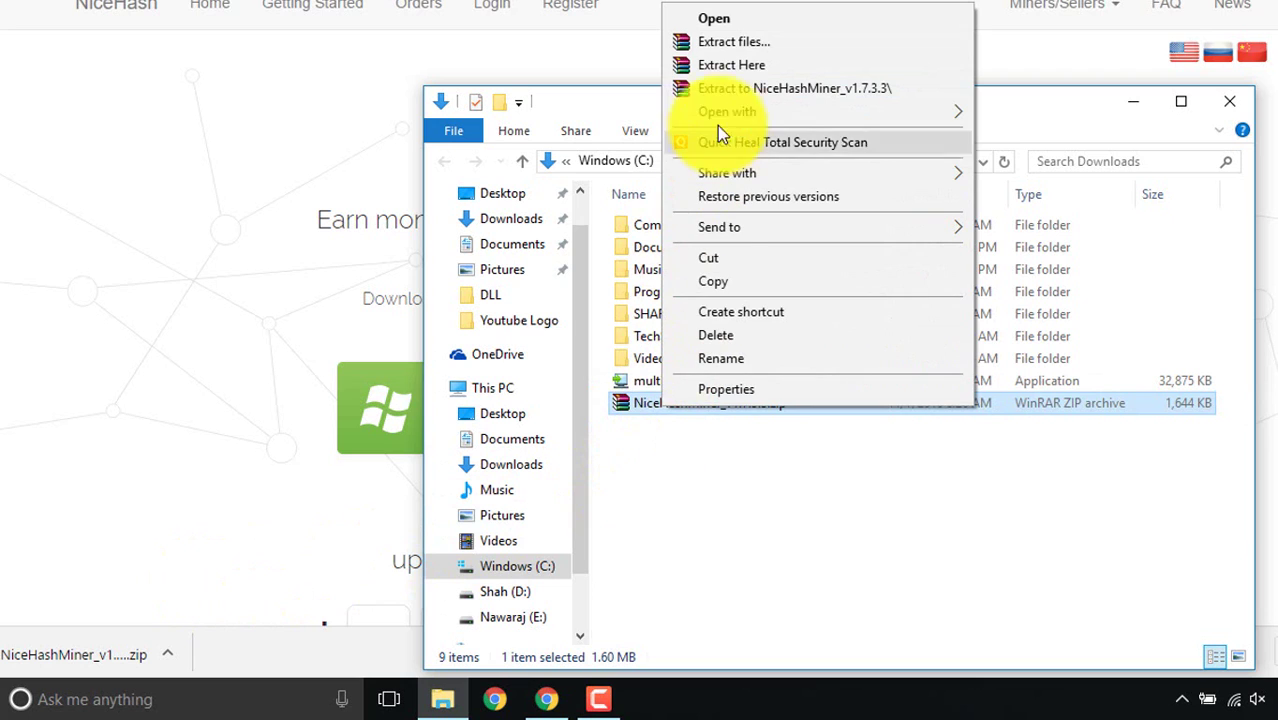
pyautogui.click(721, 86)
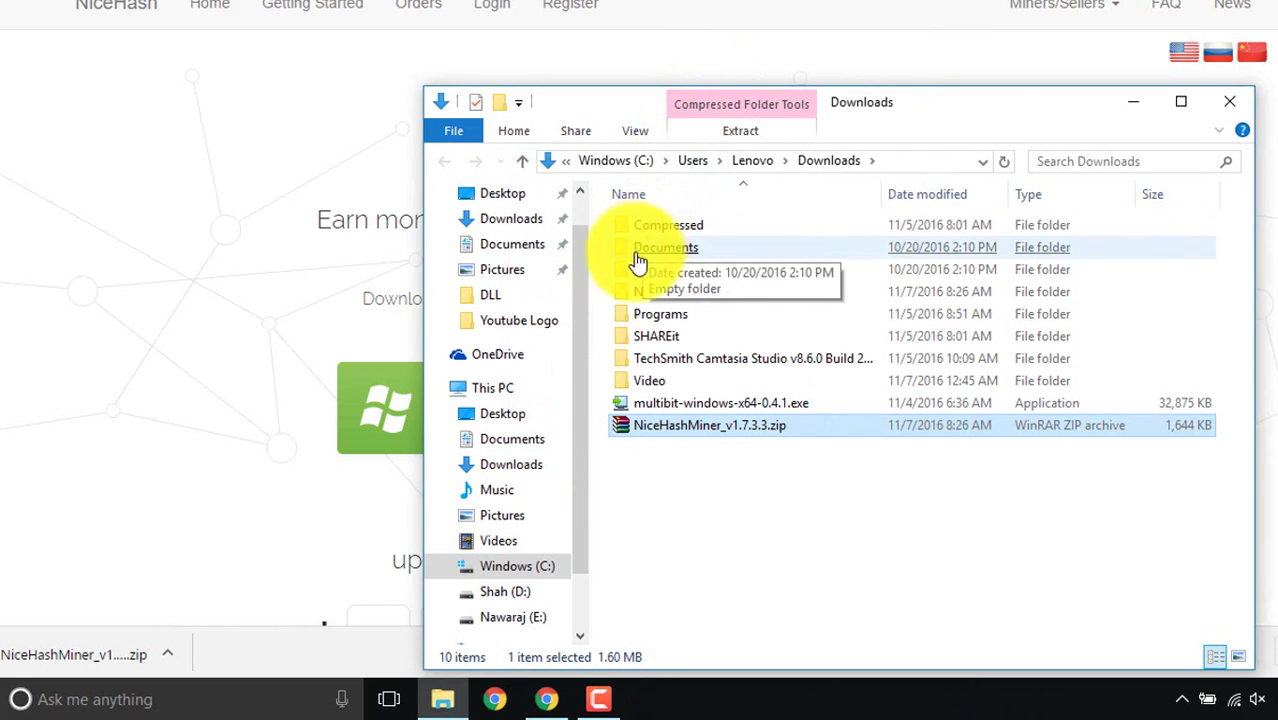
pyautogui.click(684, 300)
# Step: Open the inner NiceHashMiner_v1.7.3.3 folder and run NiceHashMiner.exe past the security warning
pyautogui.doubleClick(684, 300)
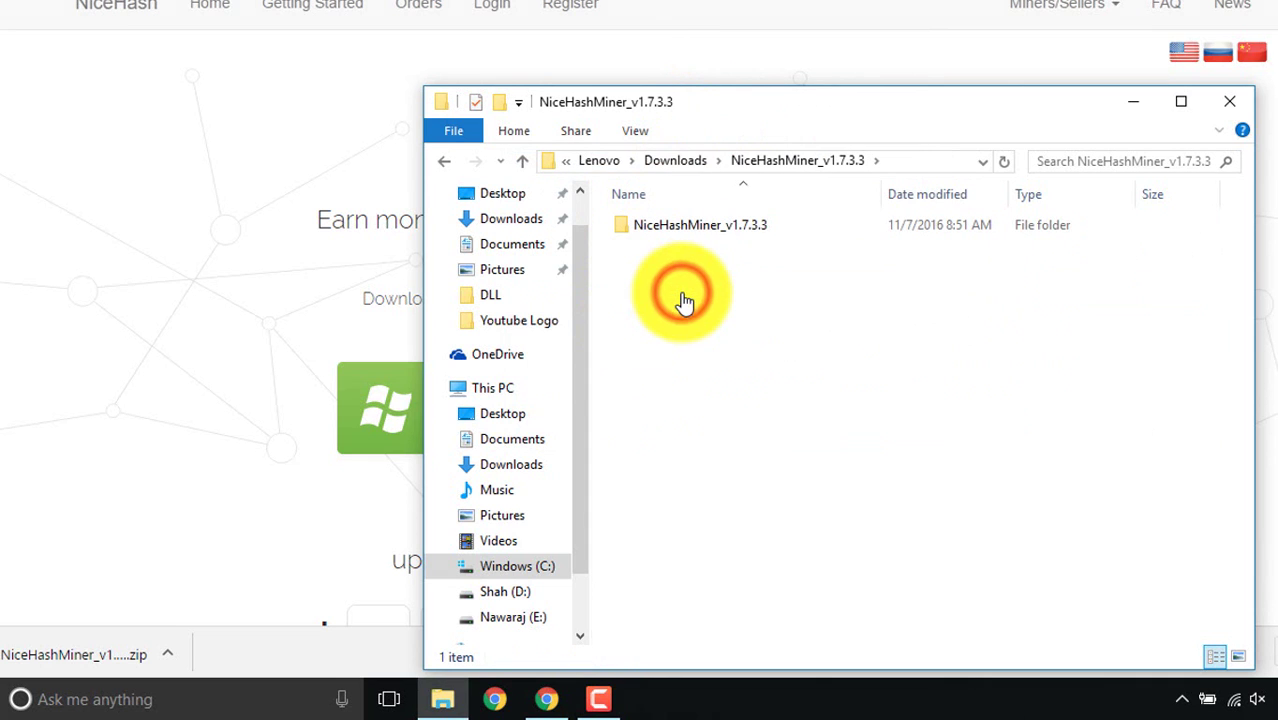
pyautogui.doubleClick(683, 229)
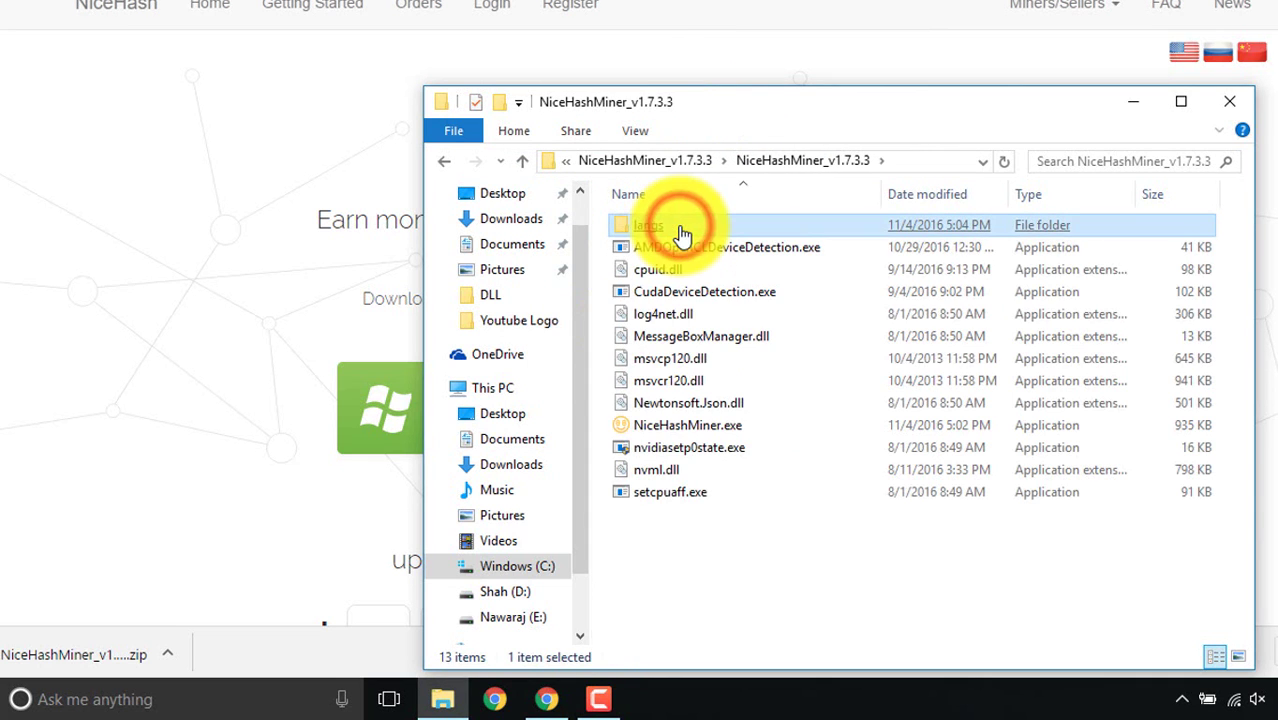
pyautogui.click(662, 427)
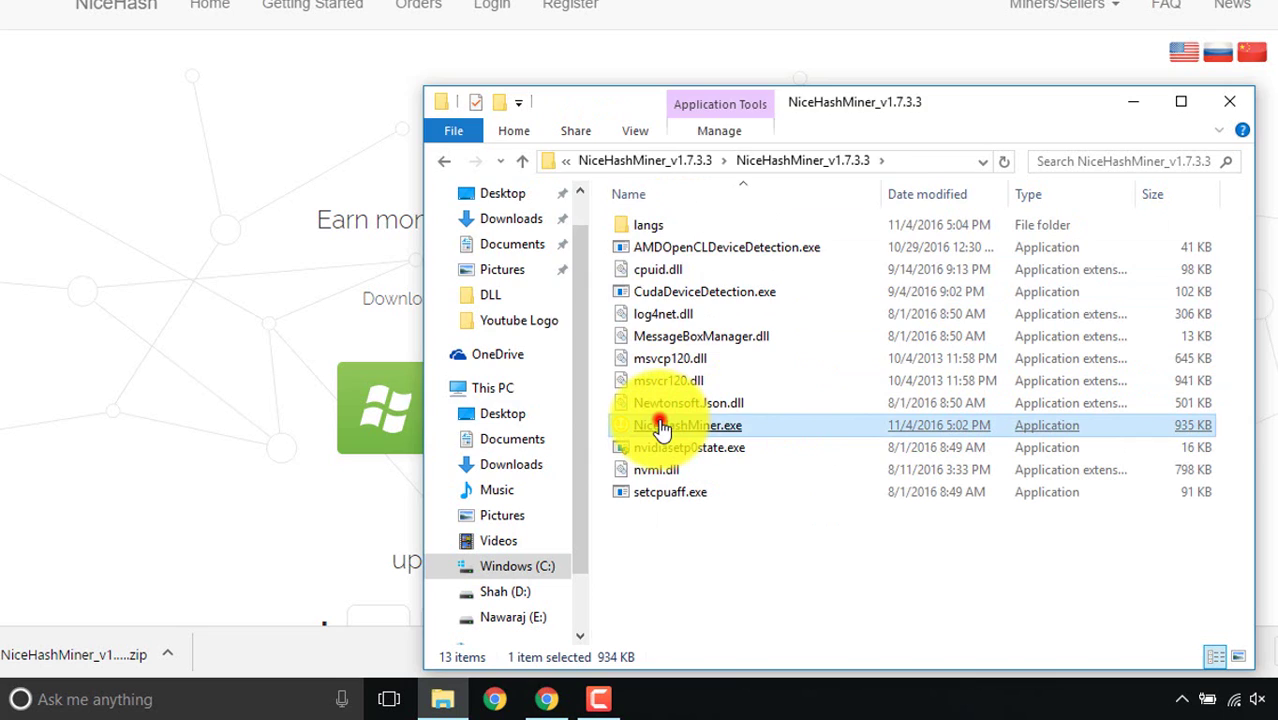
pyautogui.doubleClick(662, 427)
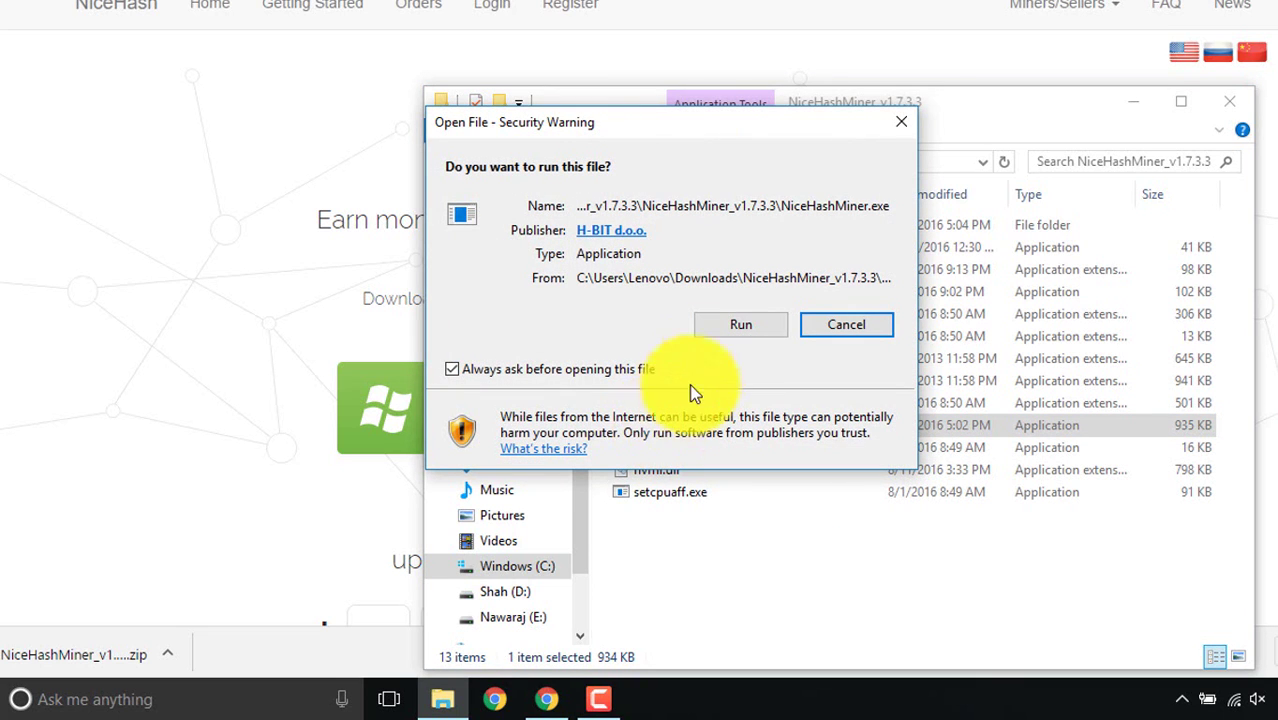
pyautogui.click(740, 323)
pyautogui.click(740, 318)
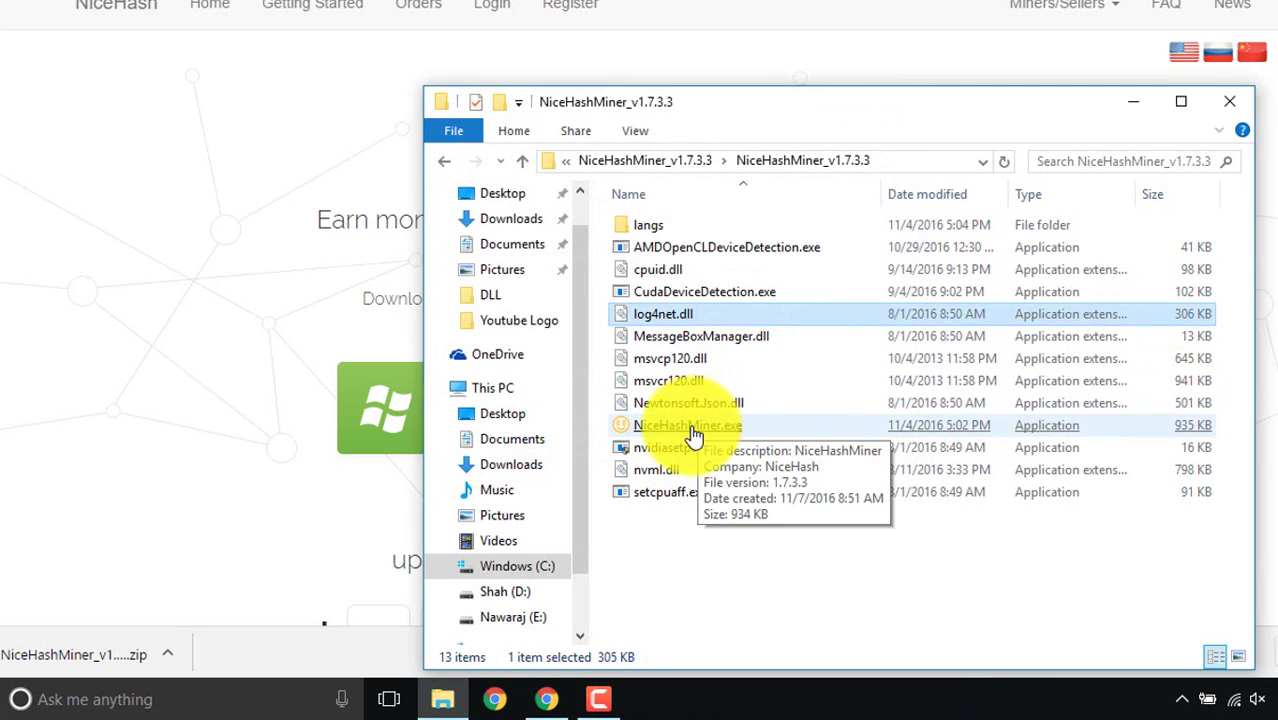
# Step: Choose English as the default language and confirm to load the main miner window
pyautogui.click(669, 299)
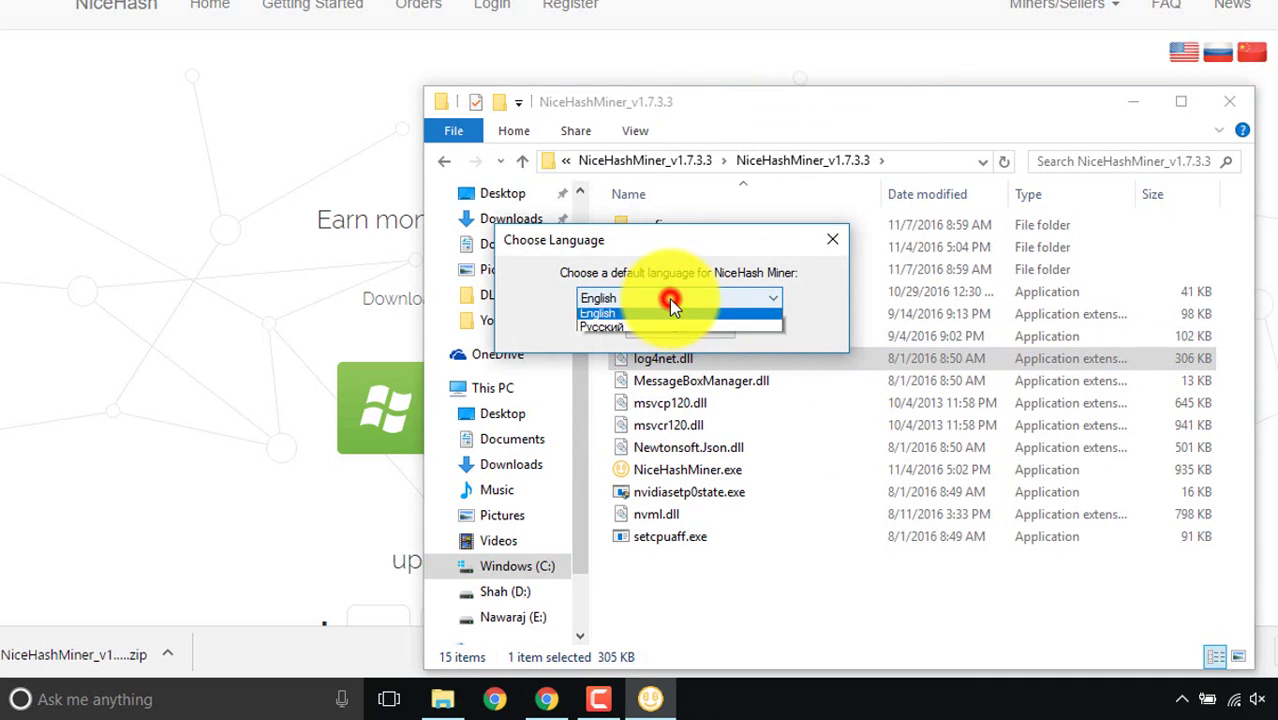
pyautogui.click(668, 309)
pyautogui.click(669, 330)
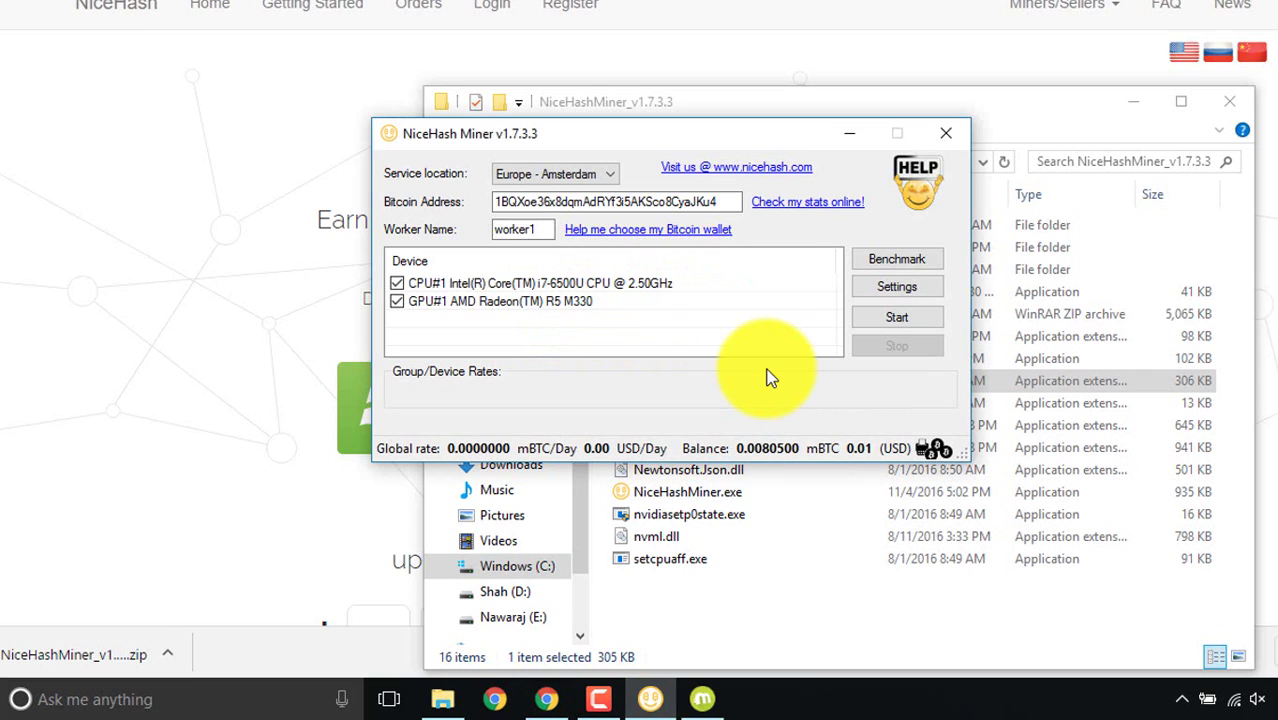
# Step: Switch the service location dropdown from Europe - Amsterdam to China - Hong Kong
pyautogui.click(504, 173)
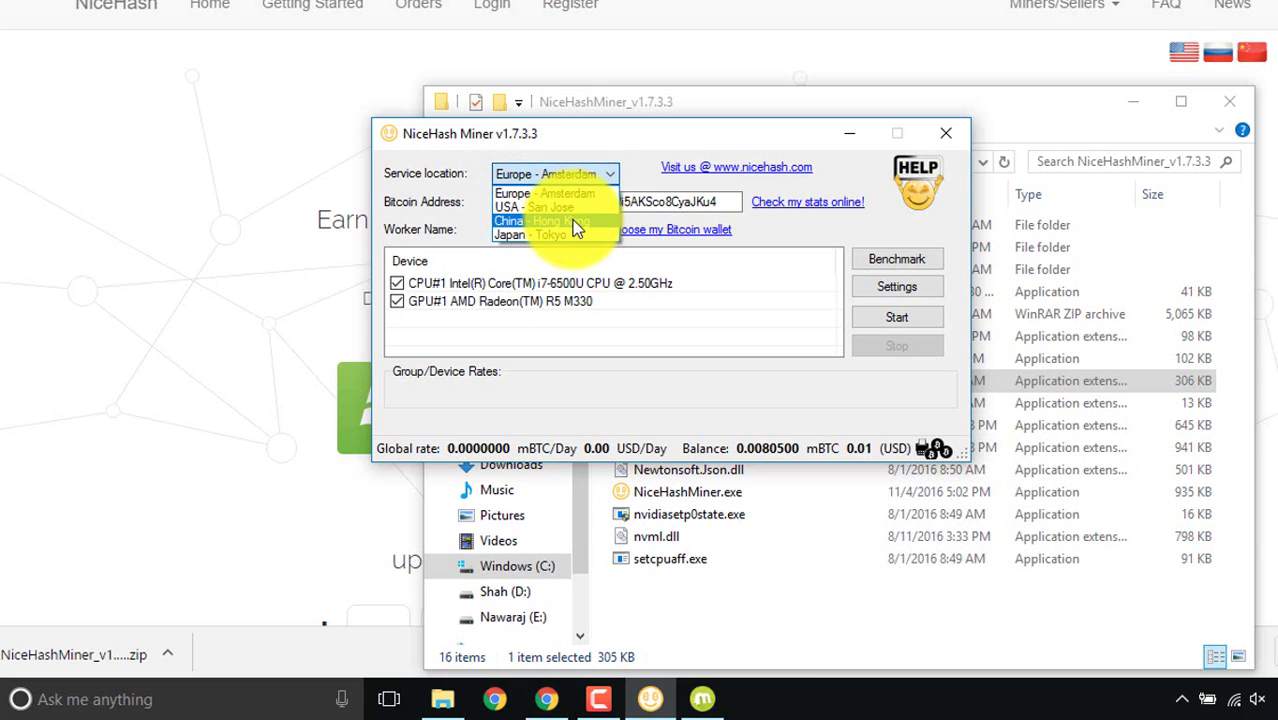
pyautogui.click(523, 188)
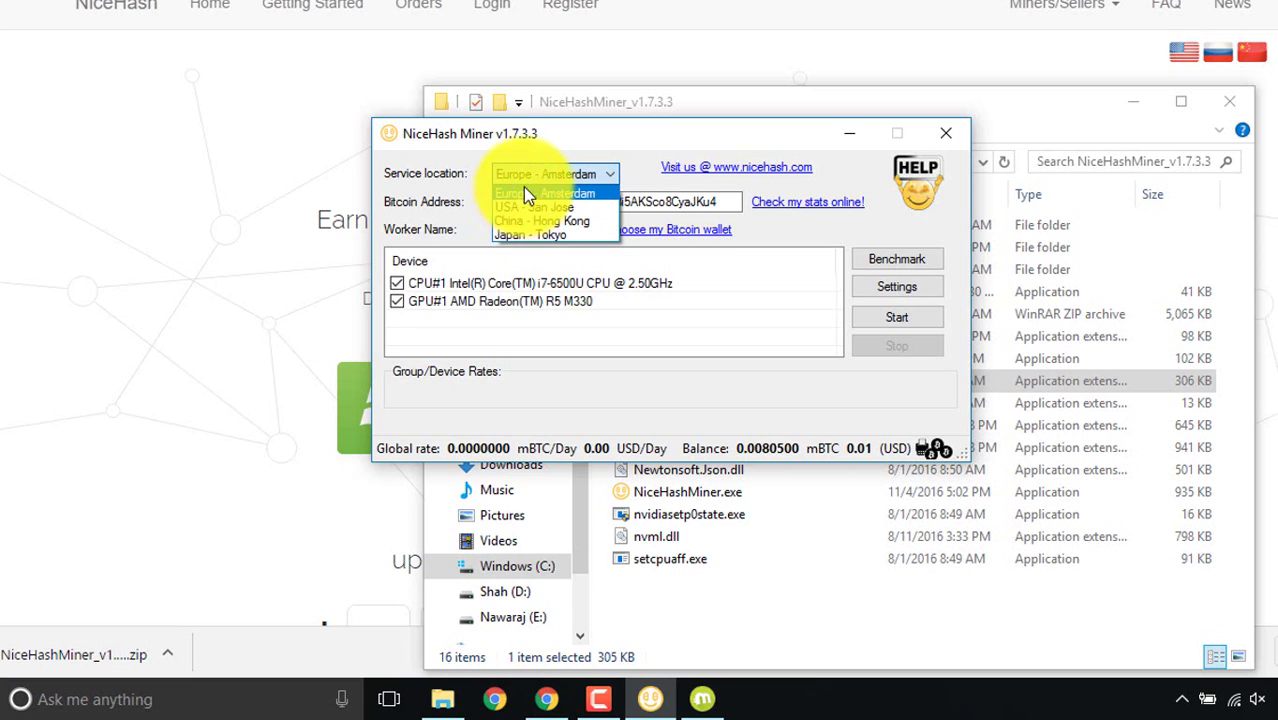
pyautogui.click(536, 194)
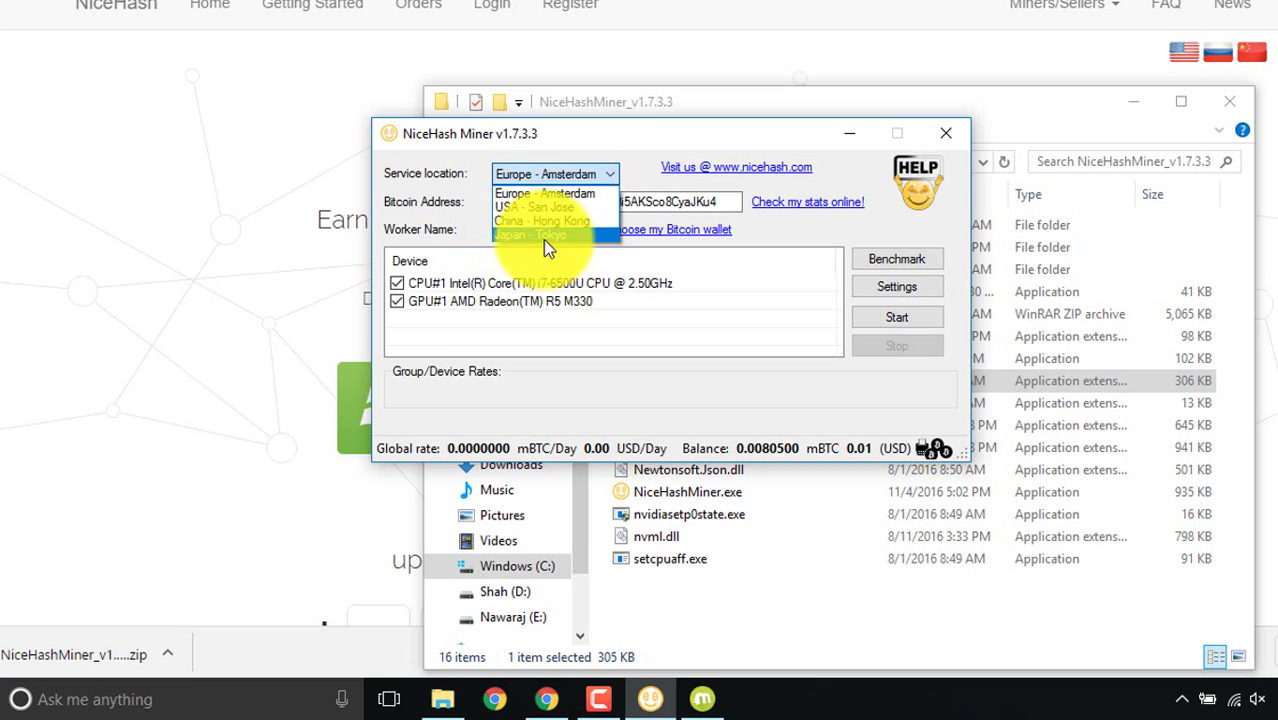
pyautogui.click(546, 189)
pyautogui.click(546, 186)
pyautogui.click(569, 217)
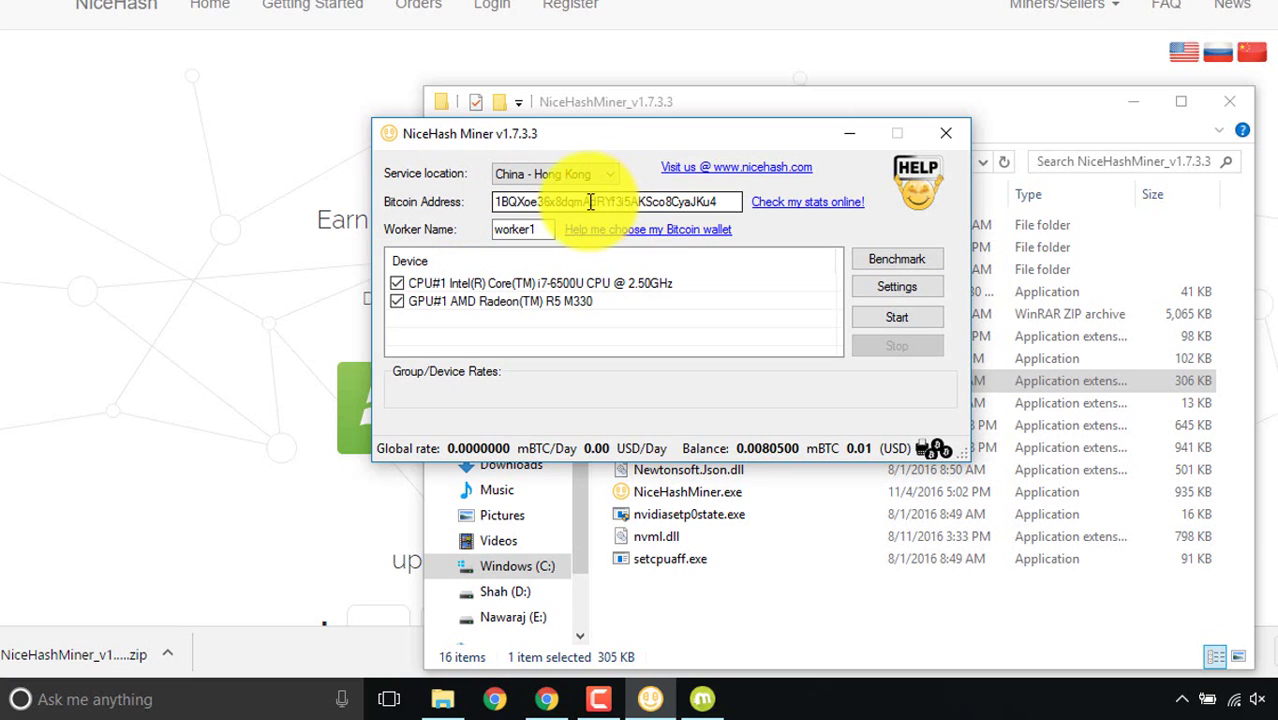
# Step: Copy the receiving address from MultiBit's Request payment dialog and return to the browser
pyautogui.click(705, 699)
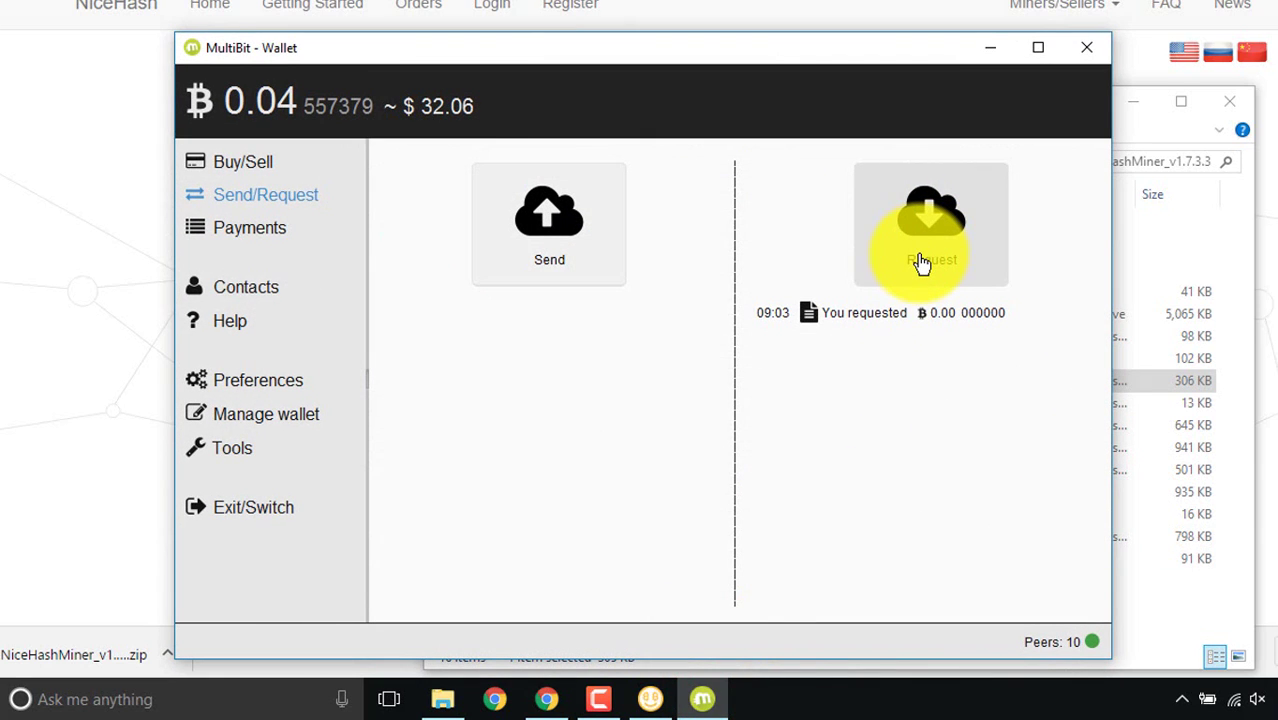
pyautogui.click(921, 258)
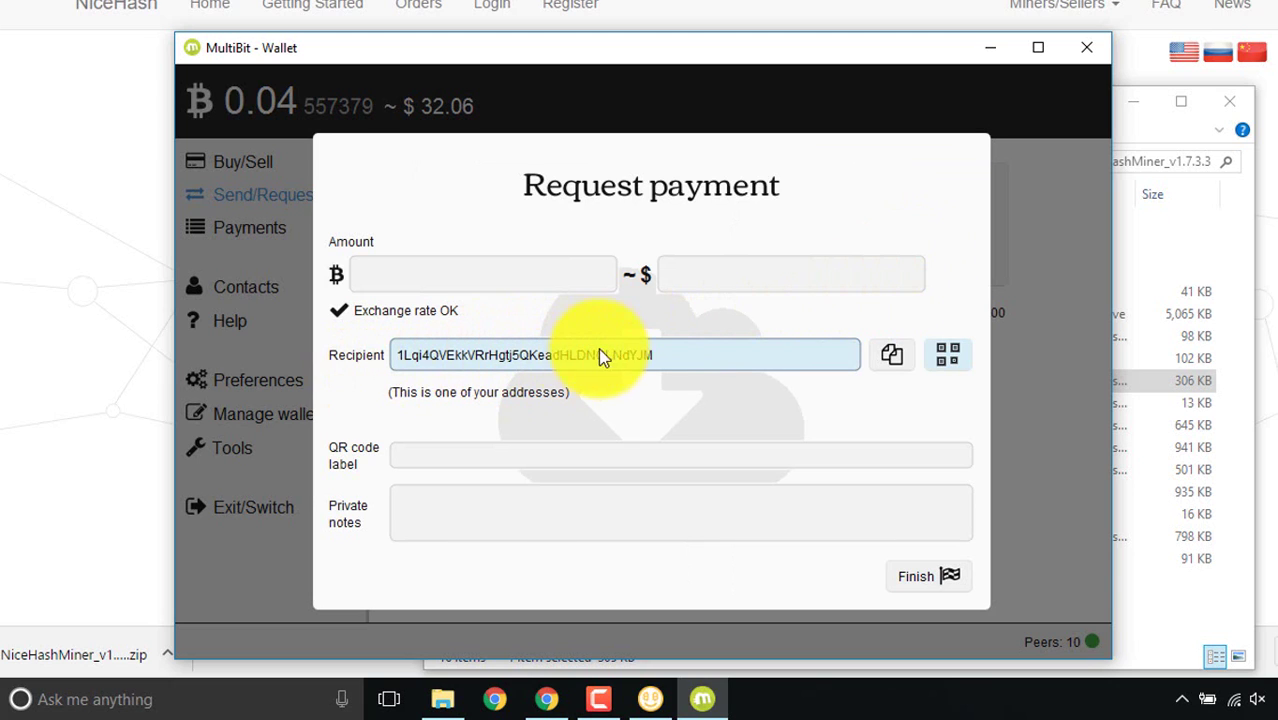
pyautogui.click(891, 356)
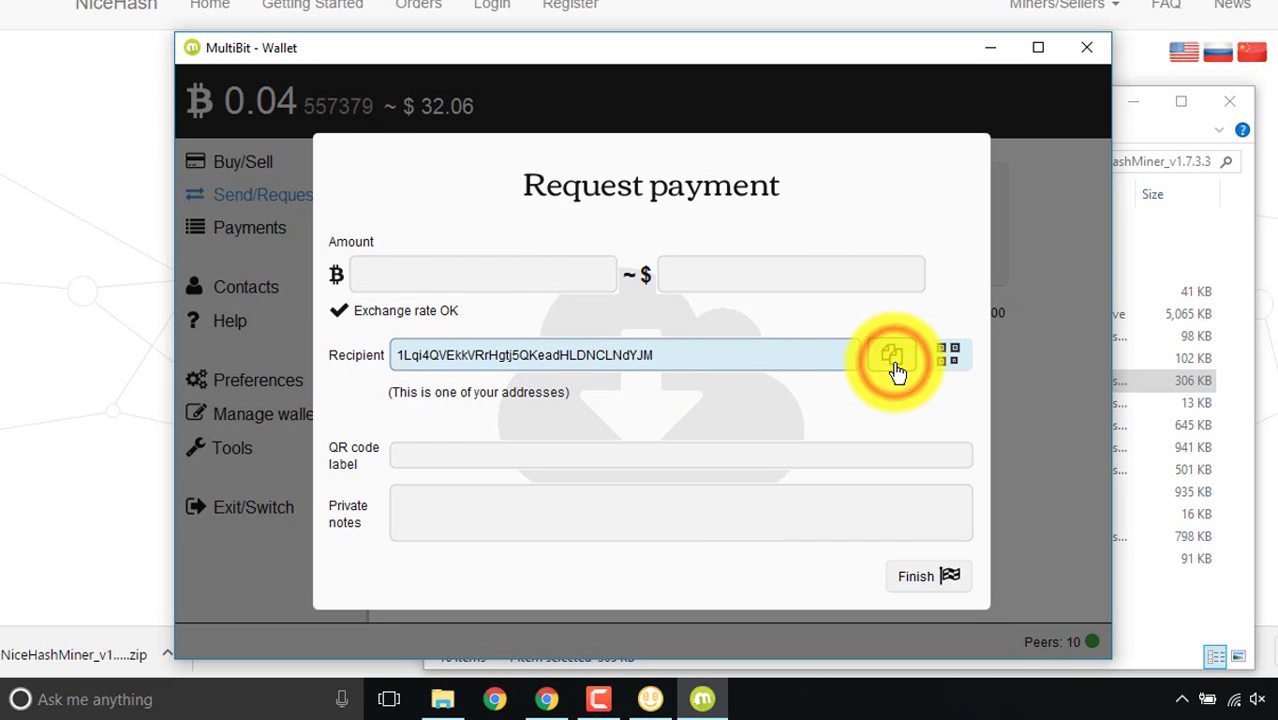
pyautogui.click(85, 360)
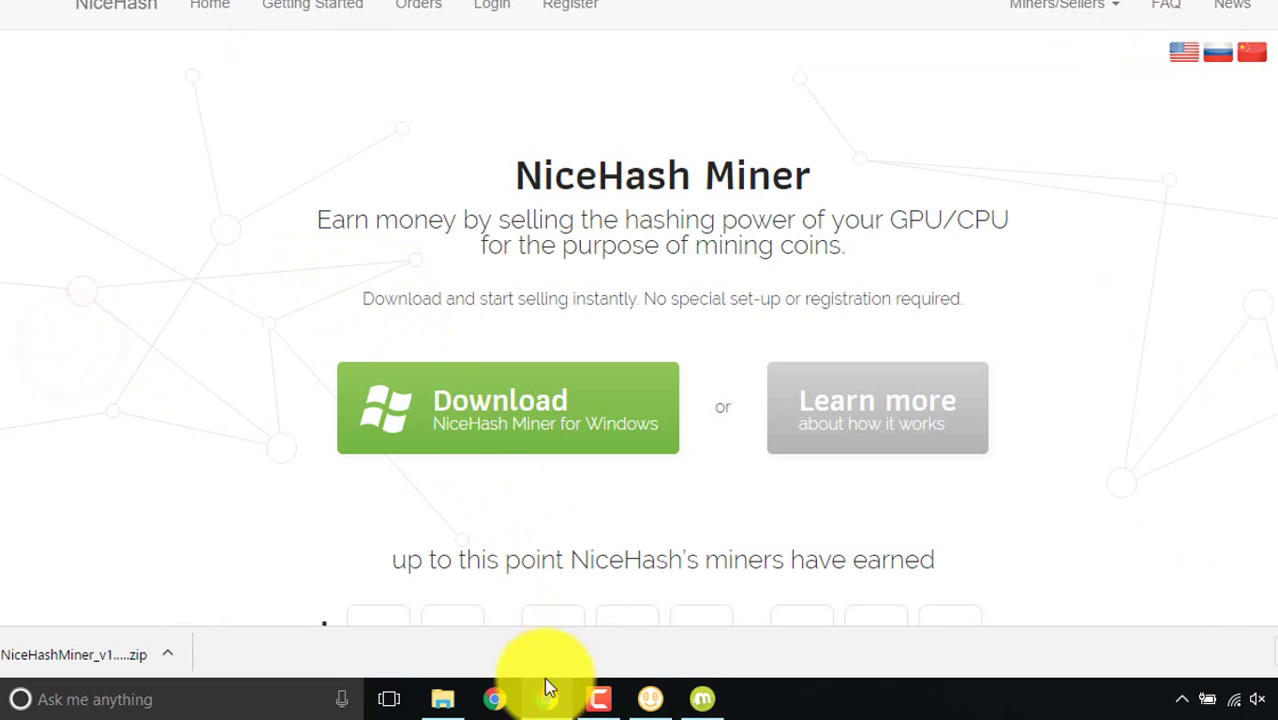
# Step: Paste the MultiBit receiving address over the existing Bitcoin Address in NiceHash Miner
pyautogui.click(650, 699)
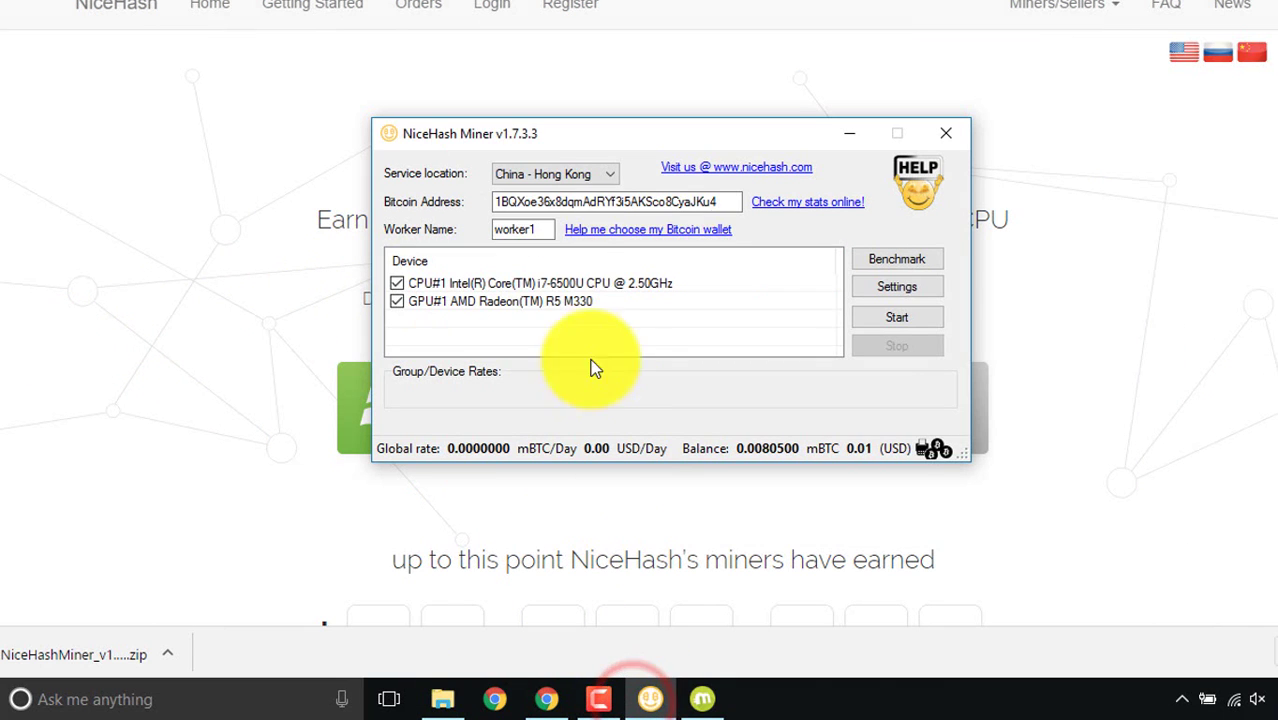
pyautogui.doubleClick(535, 200)
pyautogui.rightClick(535, 201)
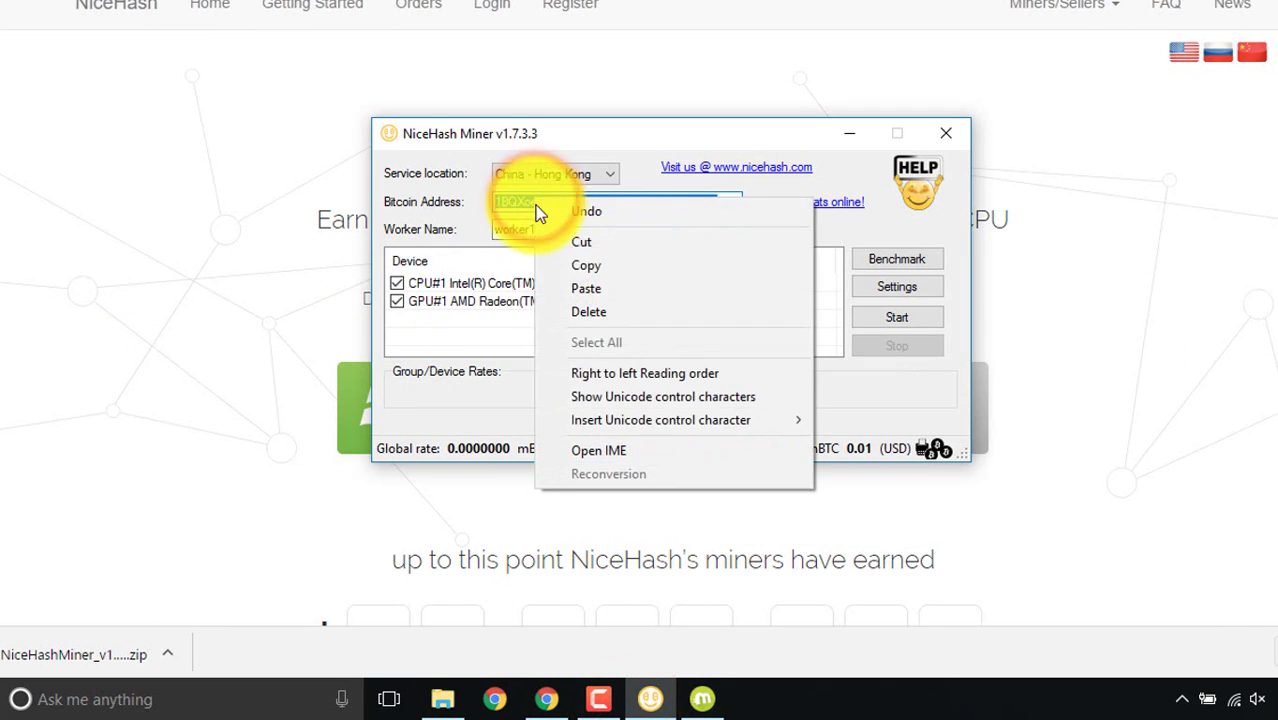
pyautogui.click(578, 290)
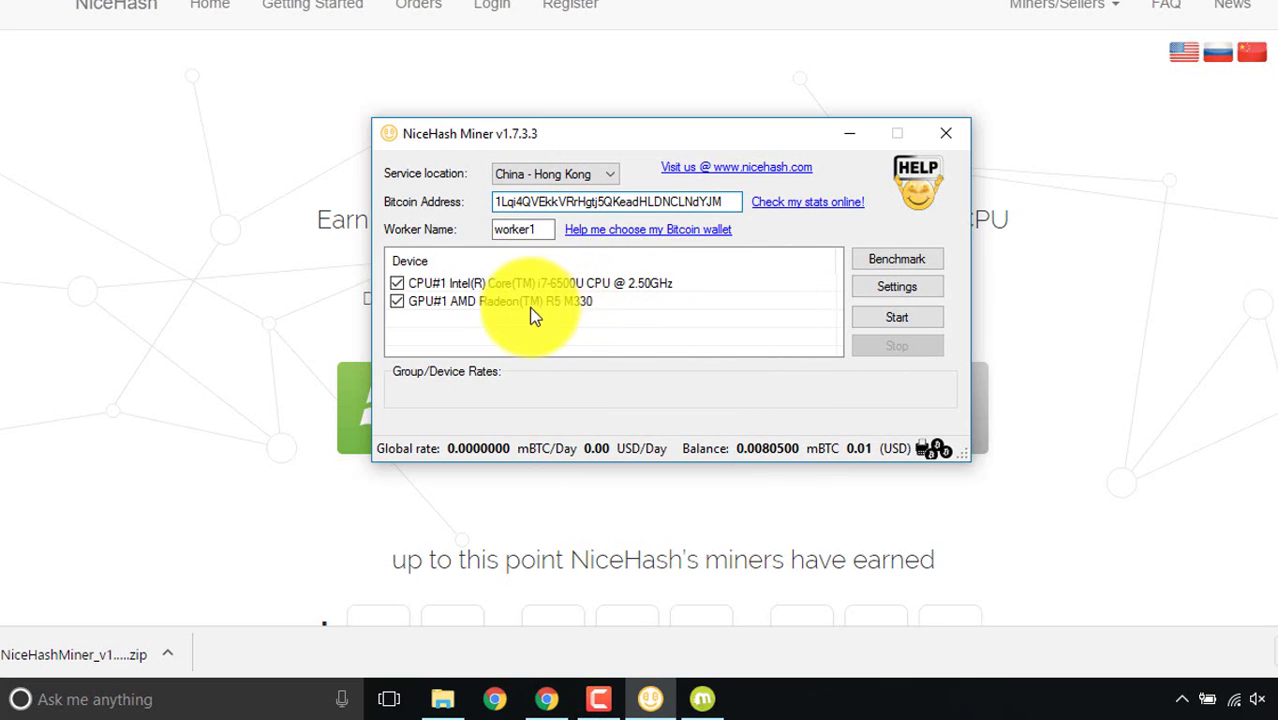
pyautogui.click(919, 261)
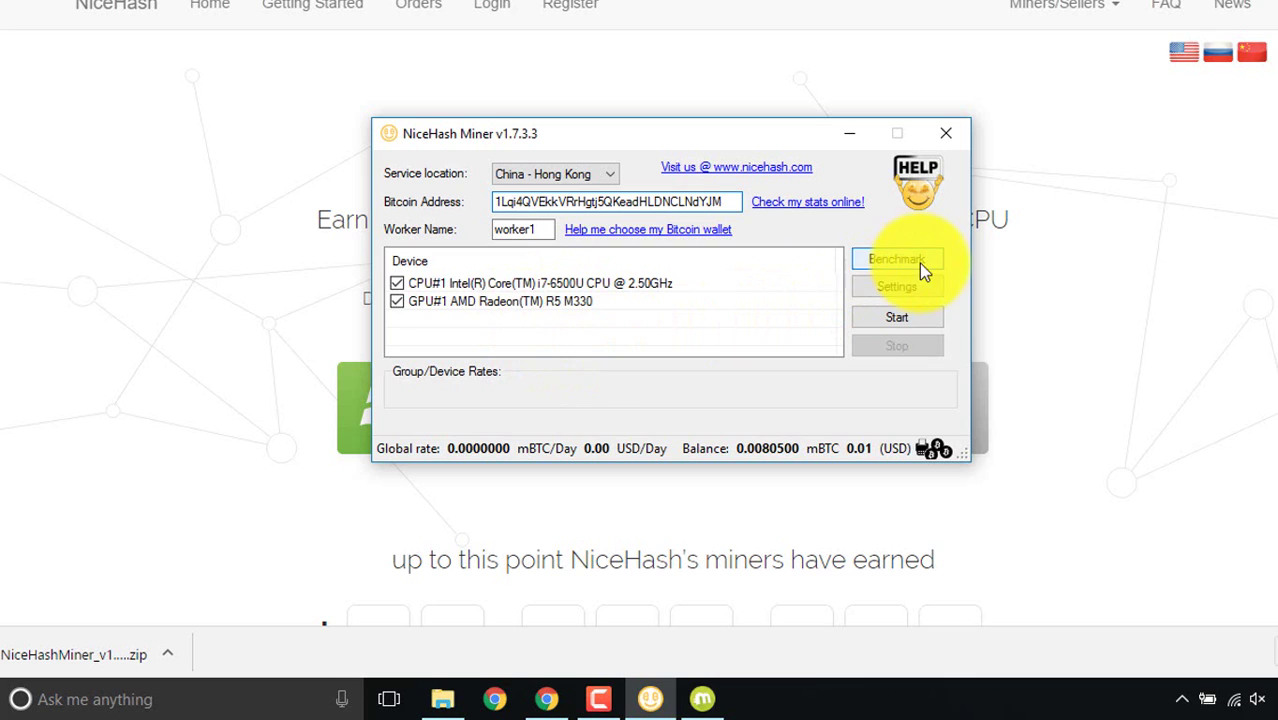
# Step: Set the benchmark type to Precise for all selected algorithms and start the run
pyautogui.click(897, 259)
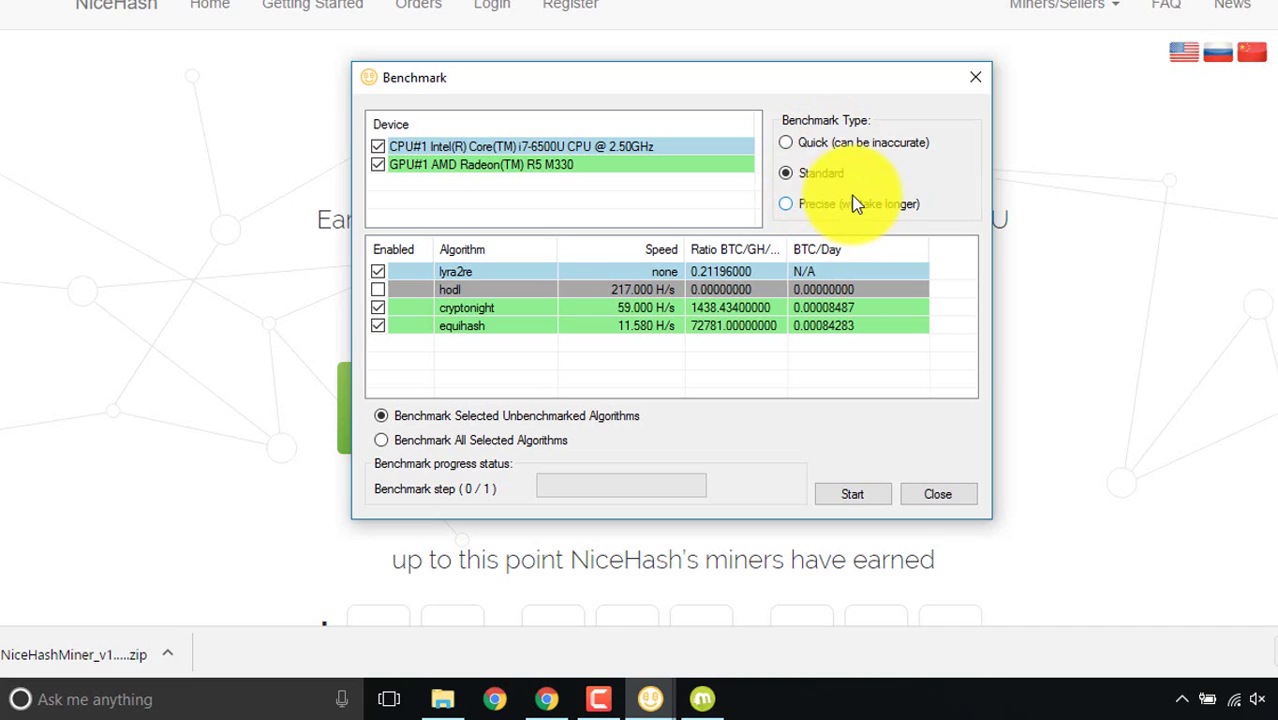
pyautogui.click(808, 148)
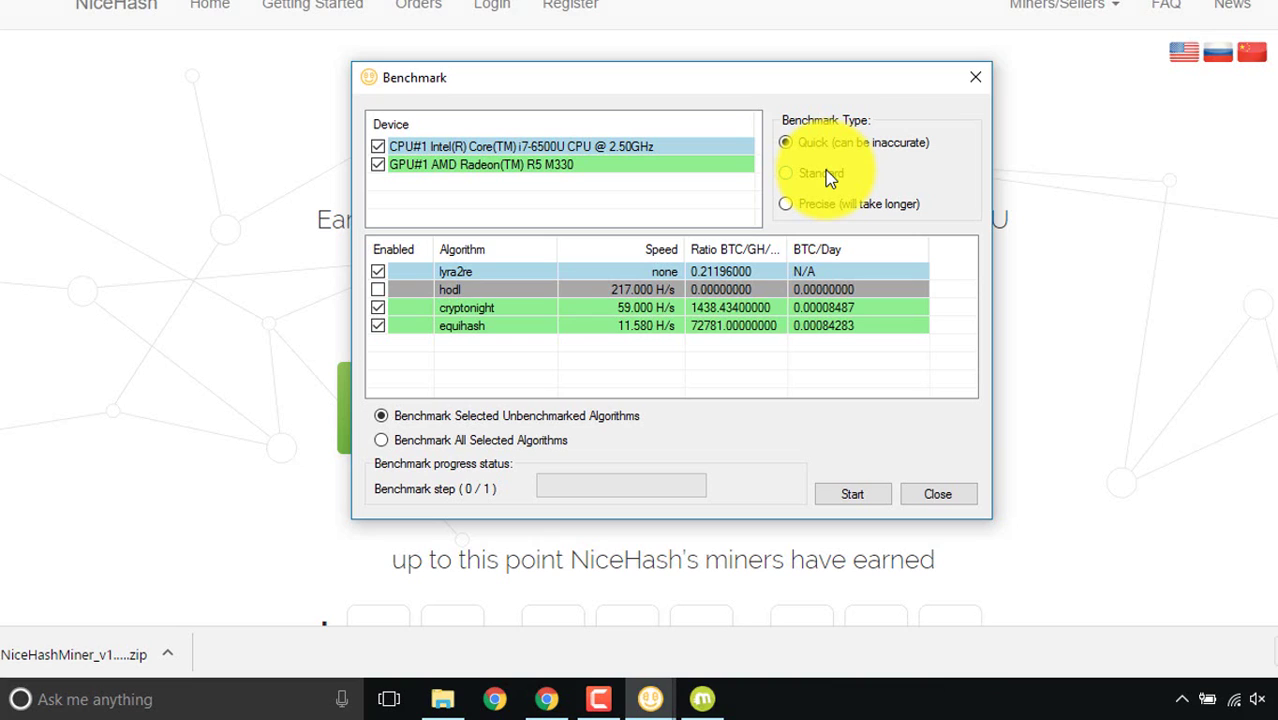
pyautogui.click(844, 207)
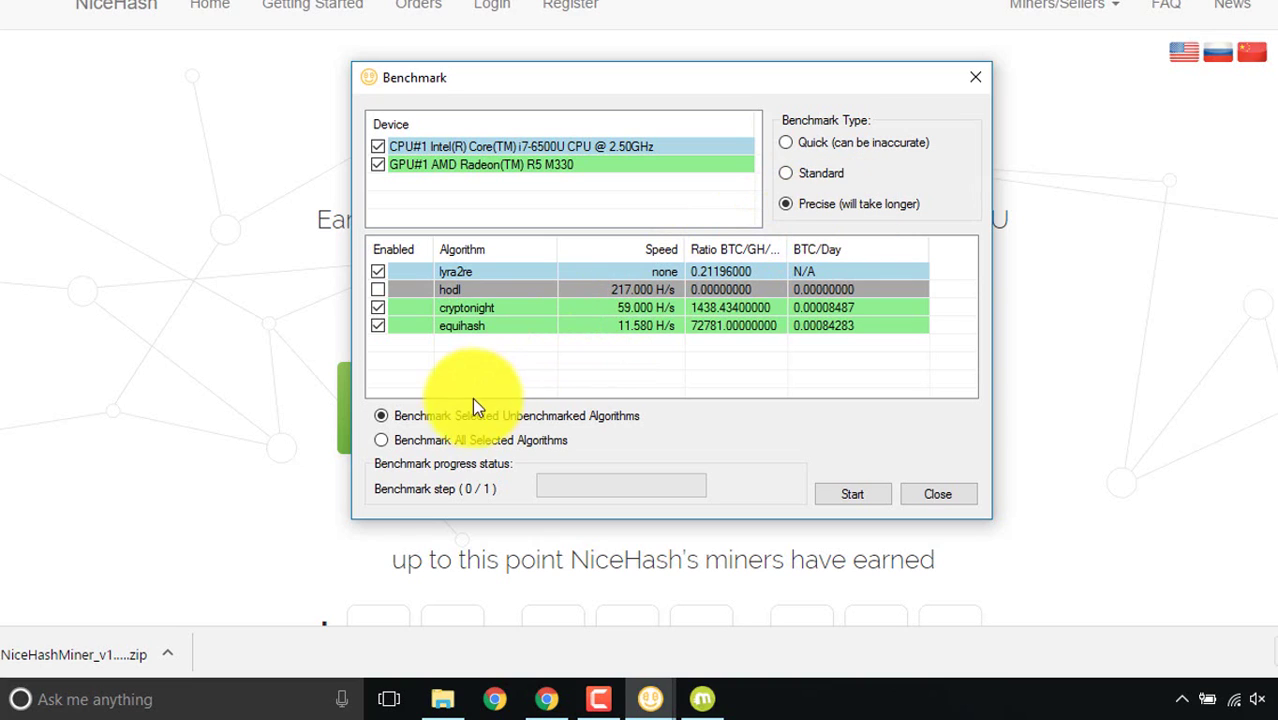
pyautogui.click(448, 439)
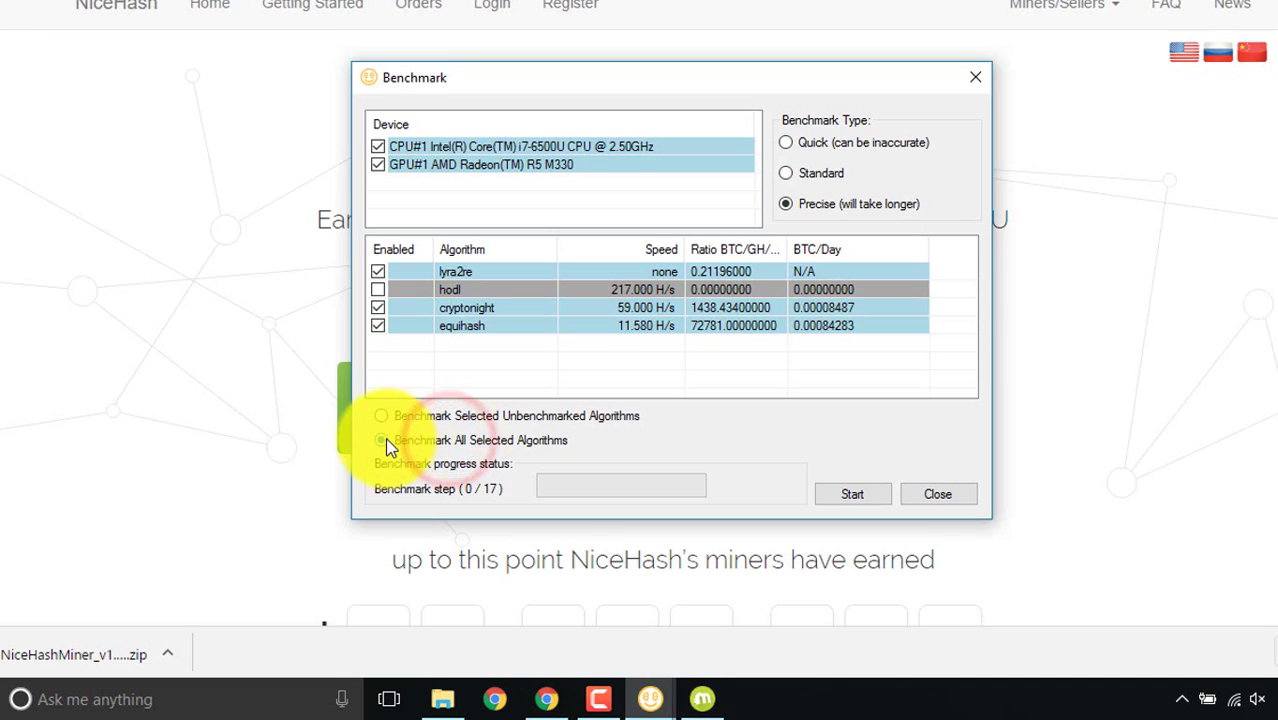
pyautogui.click(862, 498)
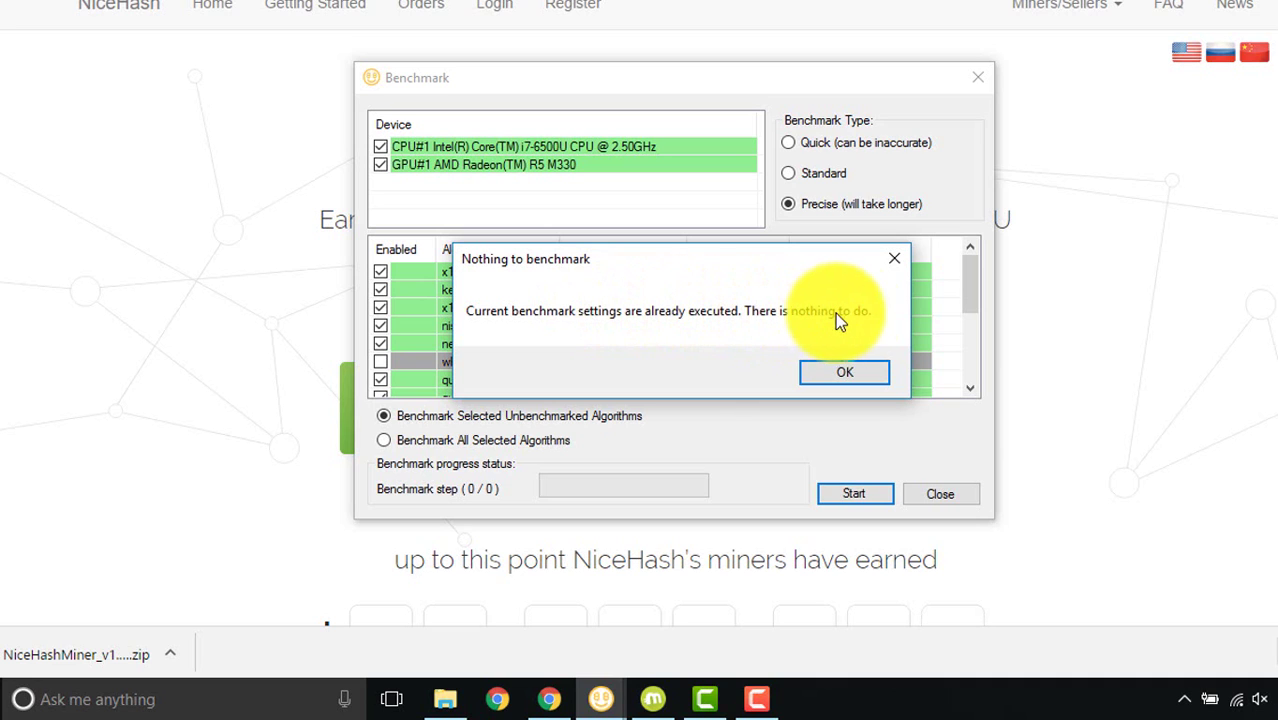
# Step: Dismiss the 'Nothing to benchmark' message, close the Benchmark window, and start mining
pyautogui.click(839, 373)
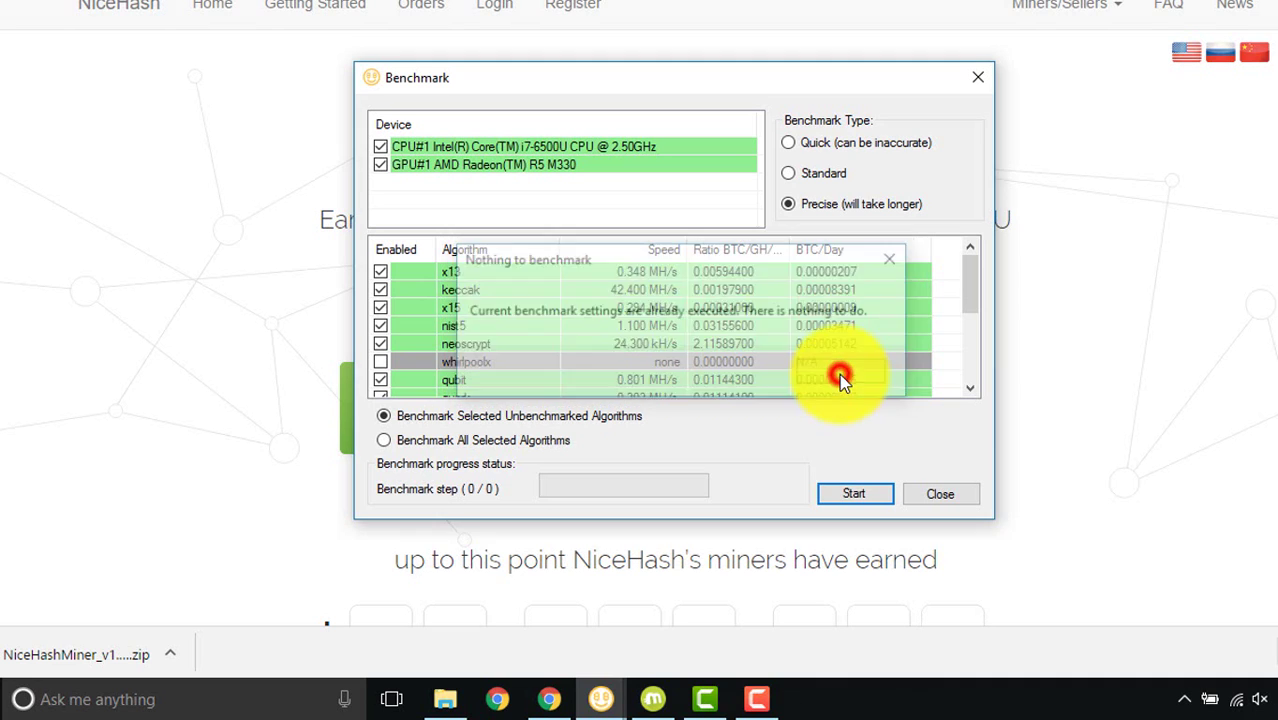
pyautogui.click(951, 496)
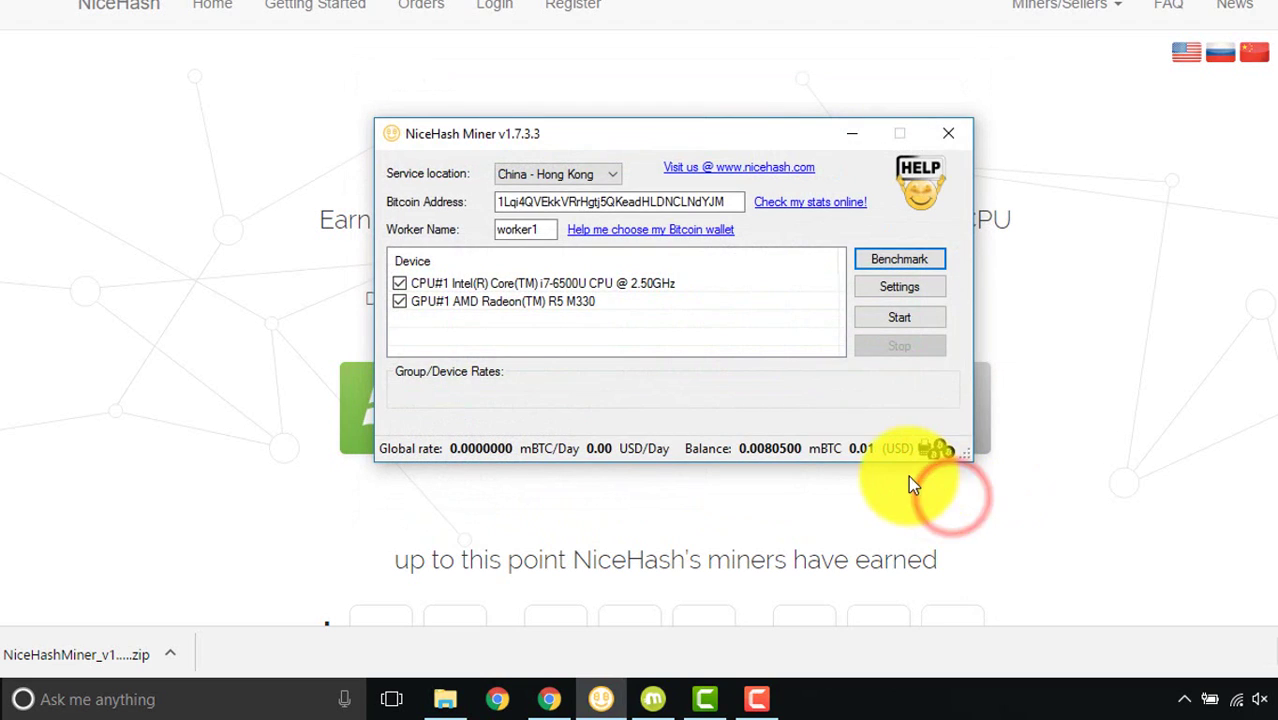
pyautogui.click(895, 320)
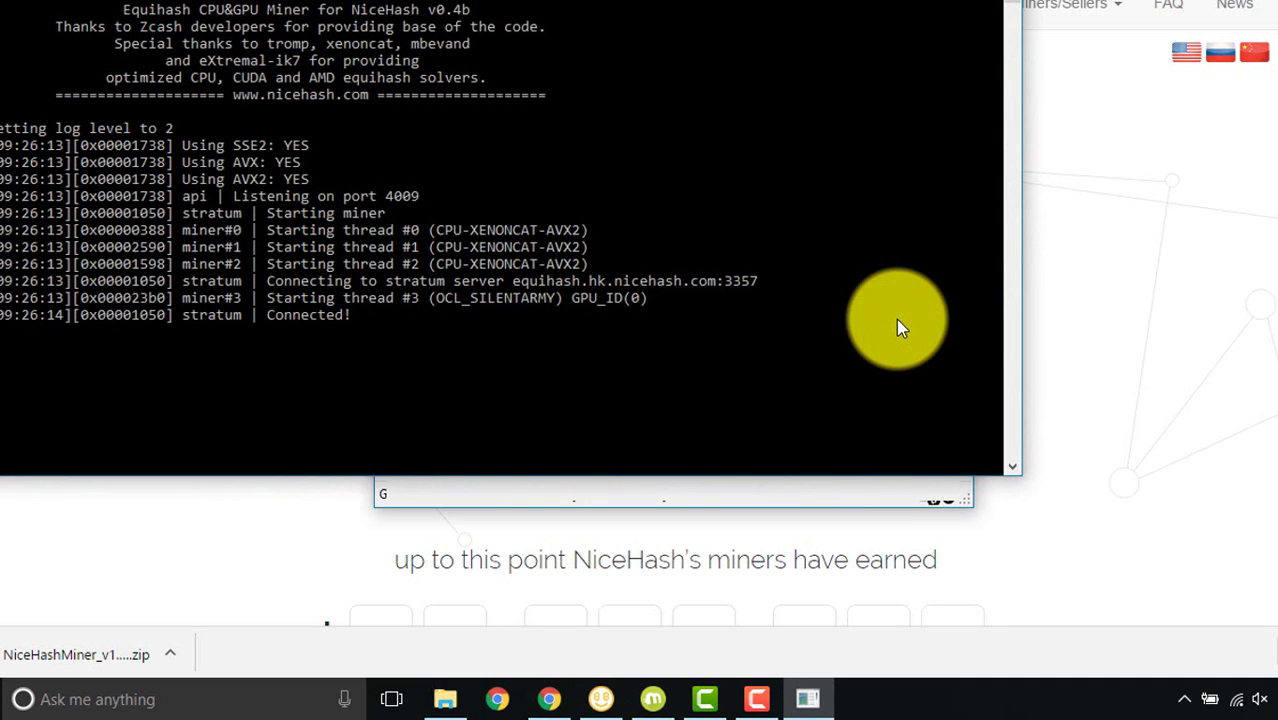
# Step: Bring NiceHash Miner forward and open the 'Check my stats online!' page for the wallet
pyautogui.click(727, 496)
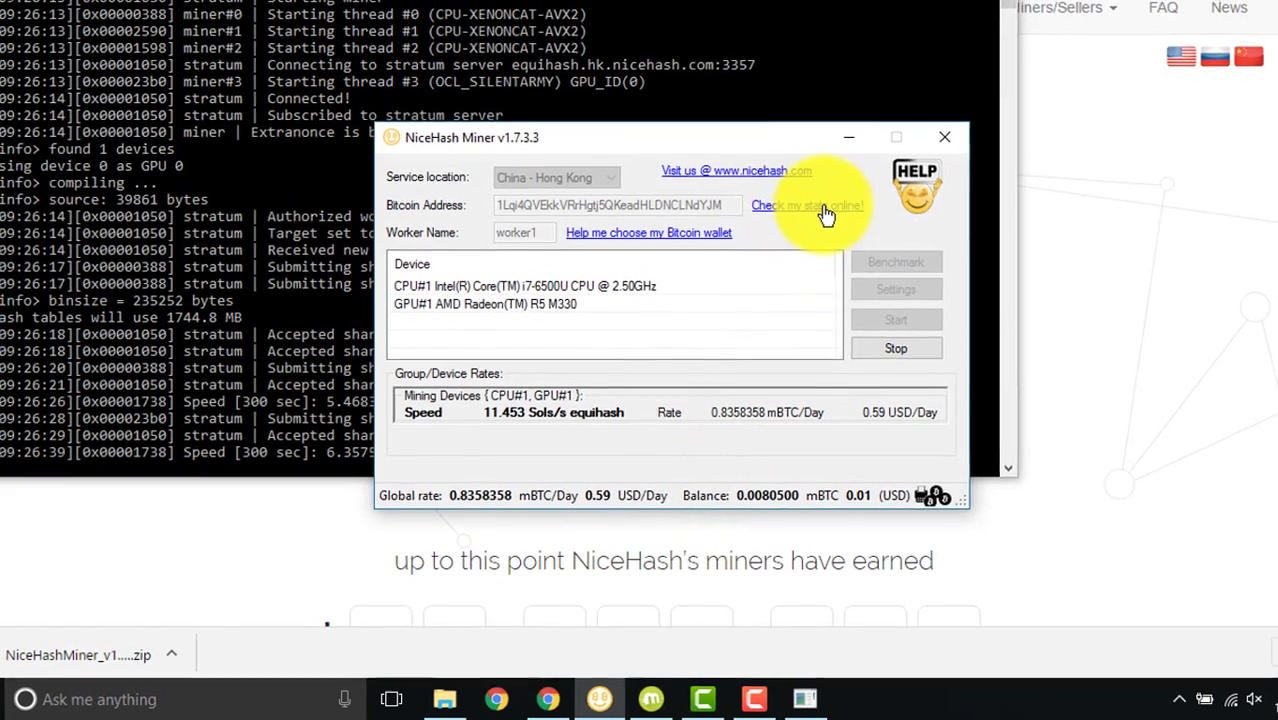
pyautogui.click(826, 215)
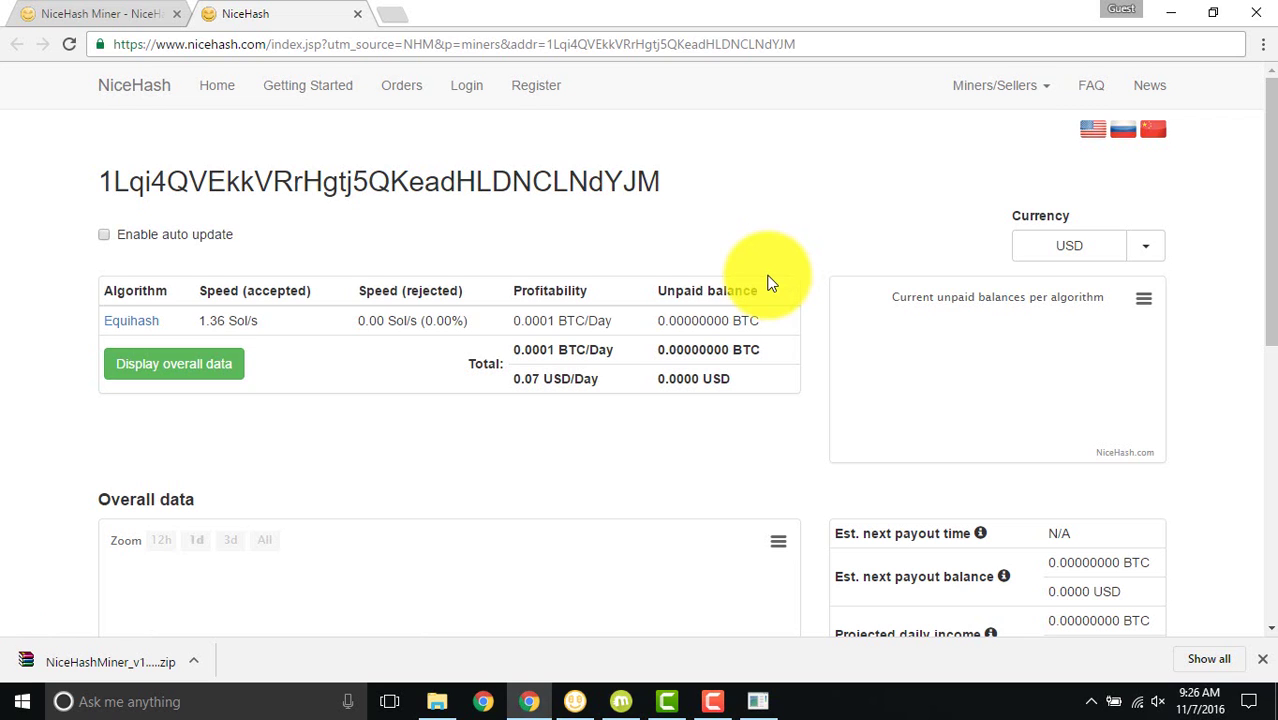
# Step: Check the address's Equihash stats (2.27 Sol/s, 0.12 USD/Day) and bring NiceHash Miner forward
pyautogui.scroll(-1, 471, 394)
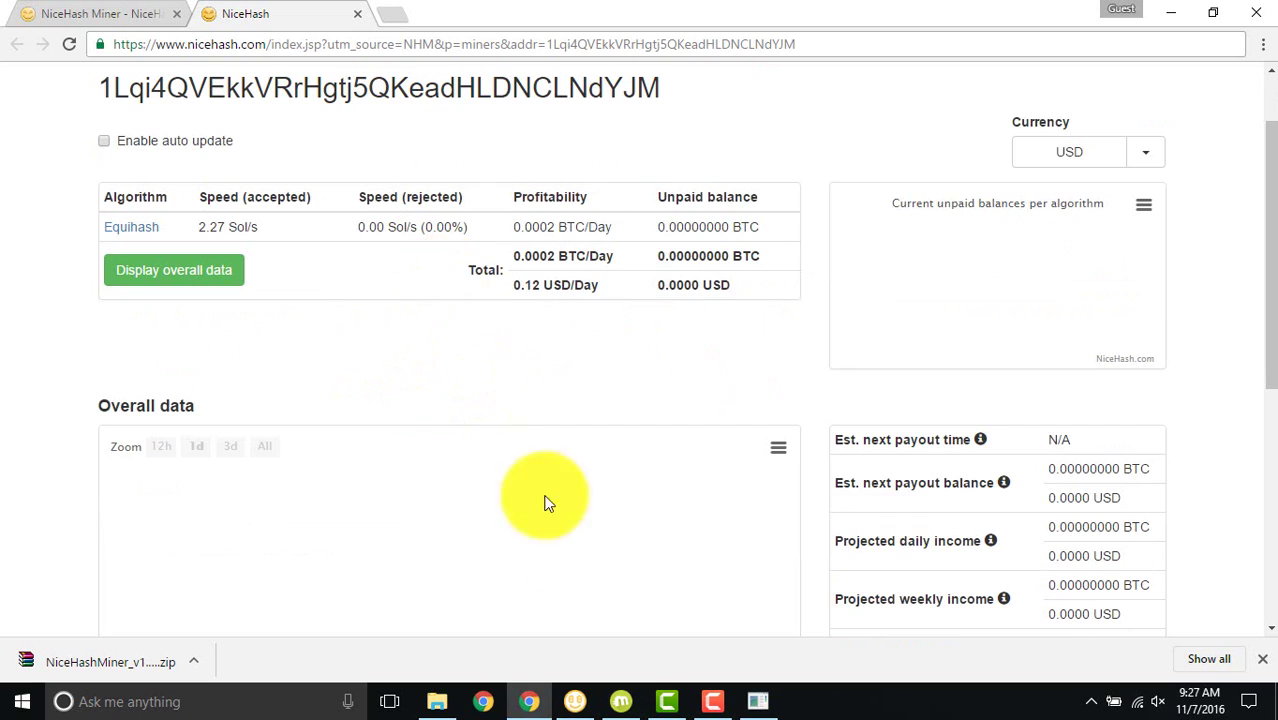
pyautogui.click(575, 701)
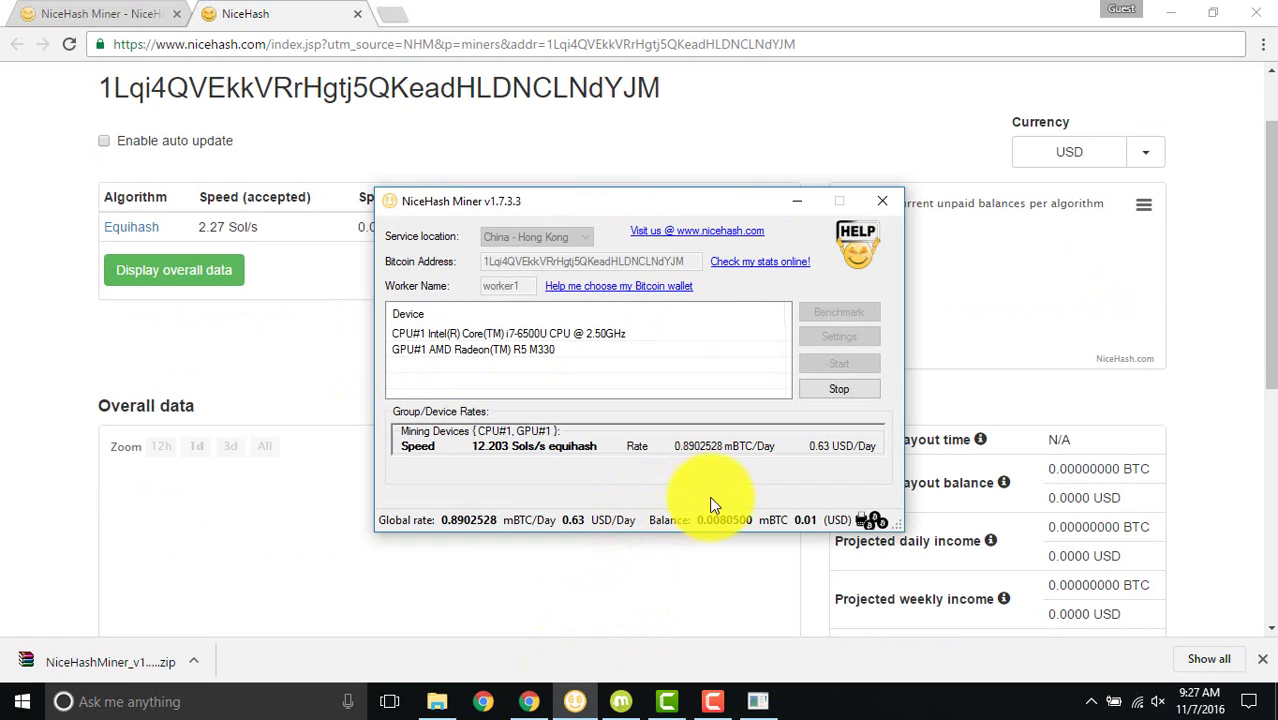
# Step: Open the NiceHash FAQ on seller payouts: four daily for balances above 0.1 BTC
pyautogui.click(867, 523)
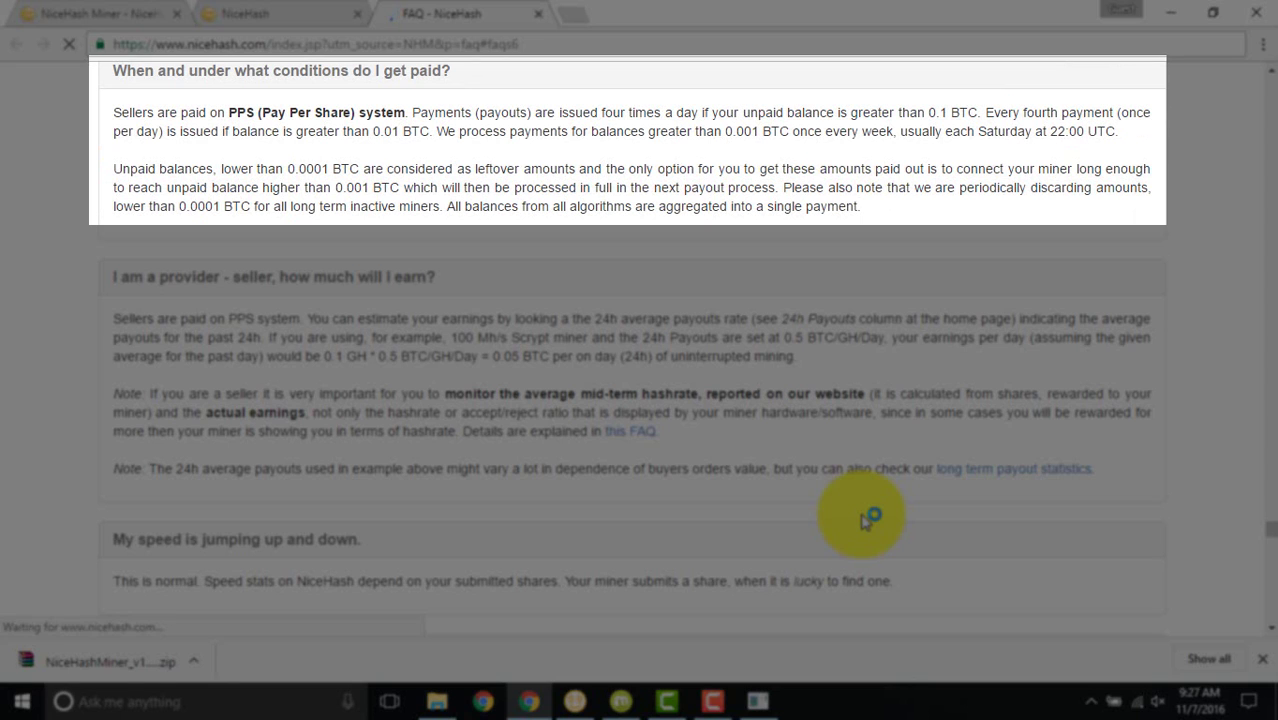